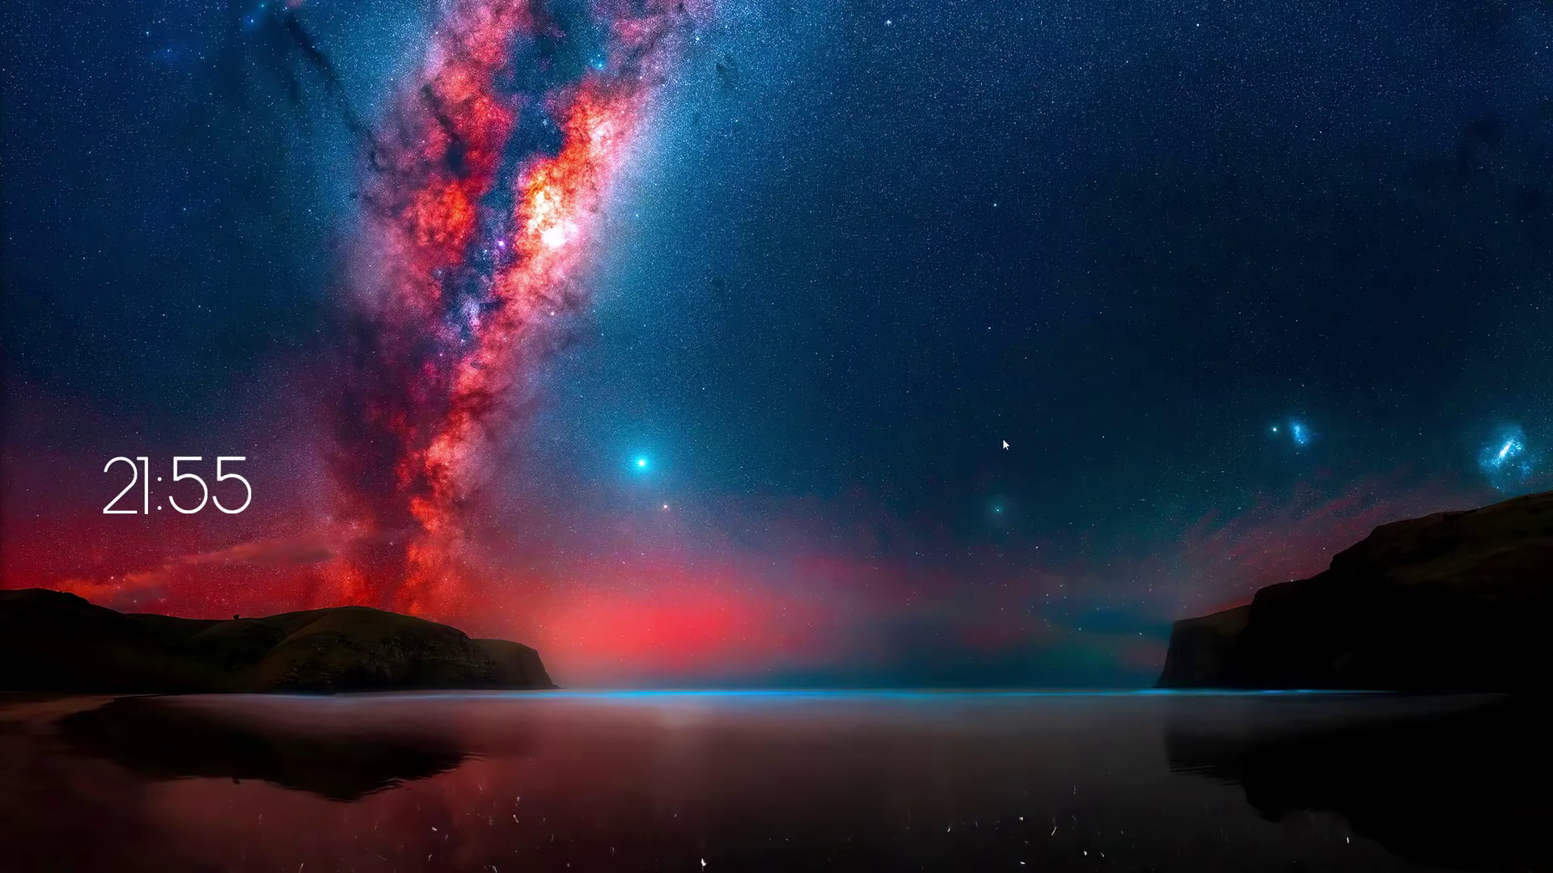
Run the Network and Internet troubleshooter from the Other troubleshooters list.
type("troubl")
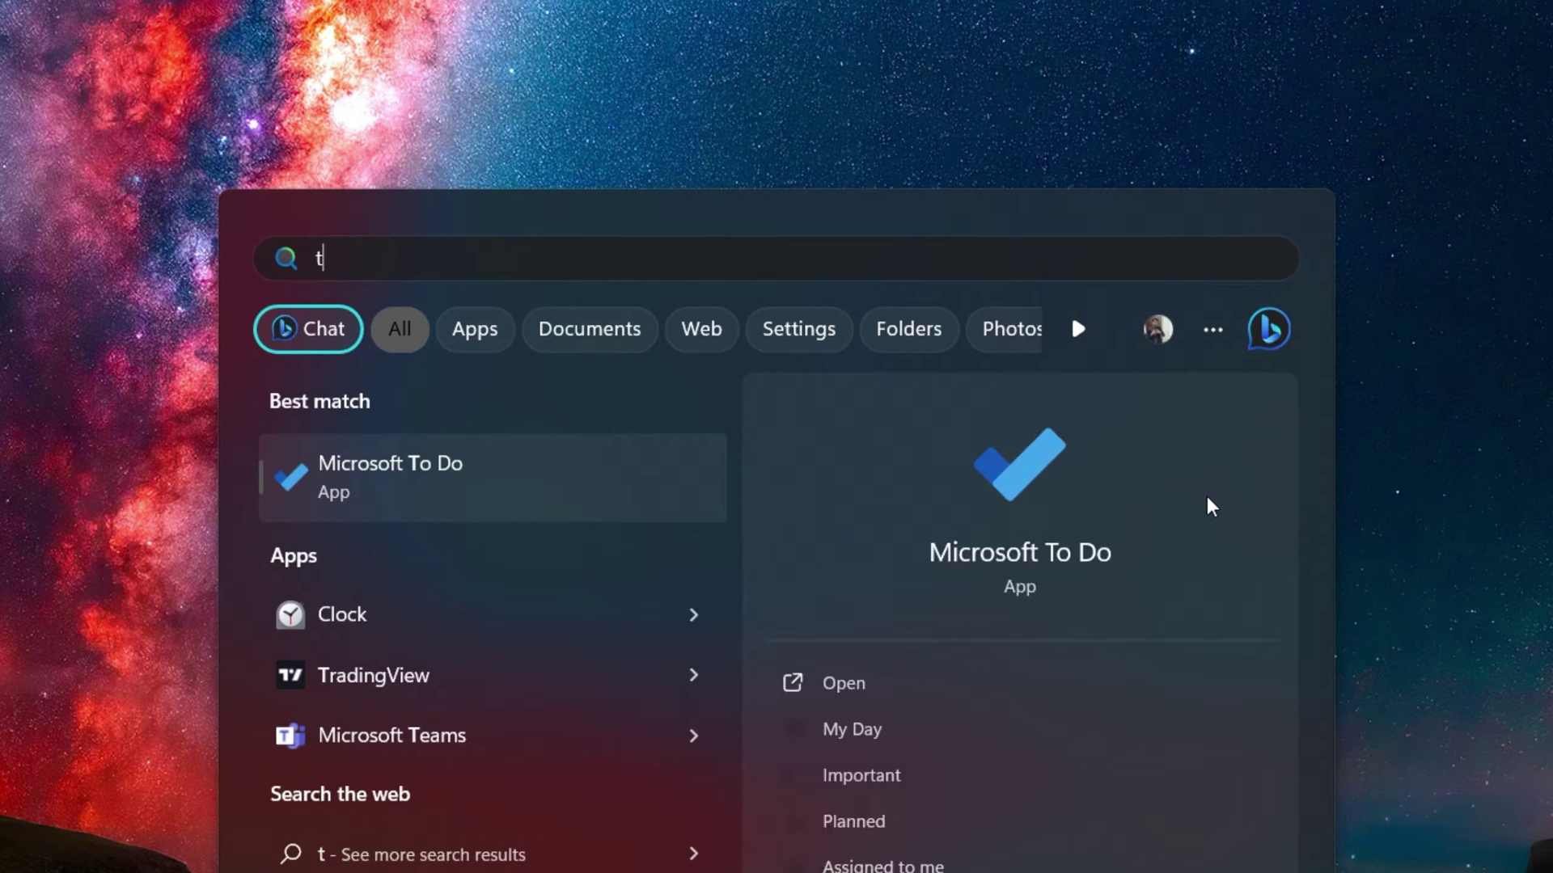
key("Return")
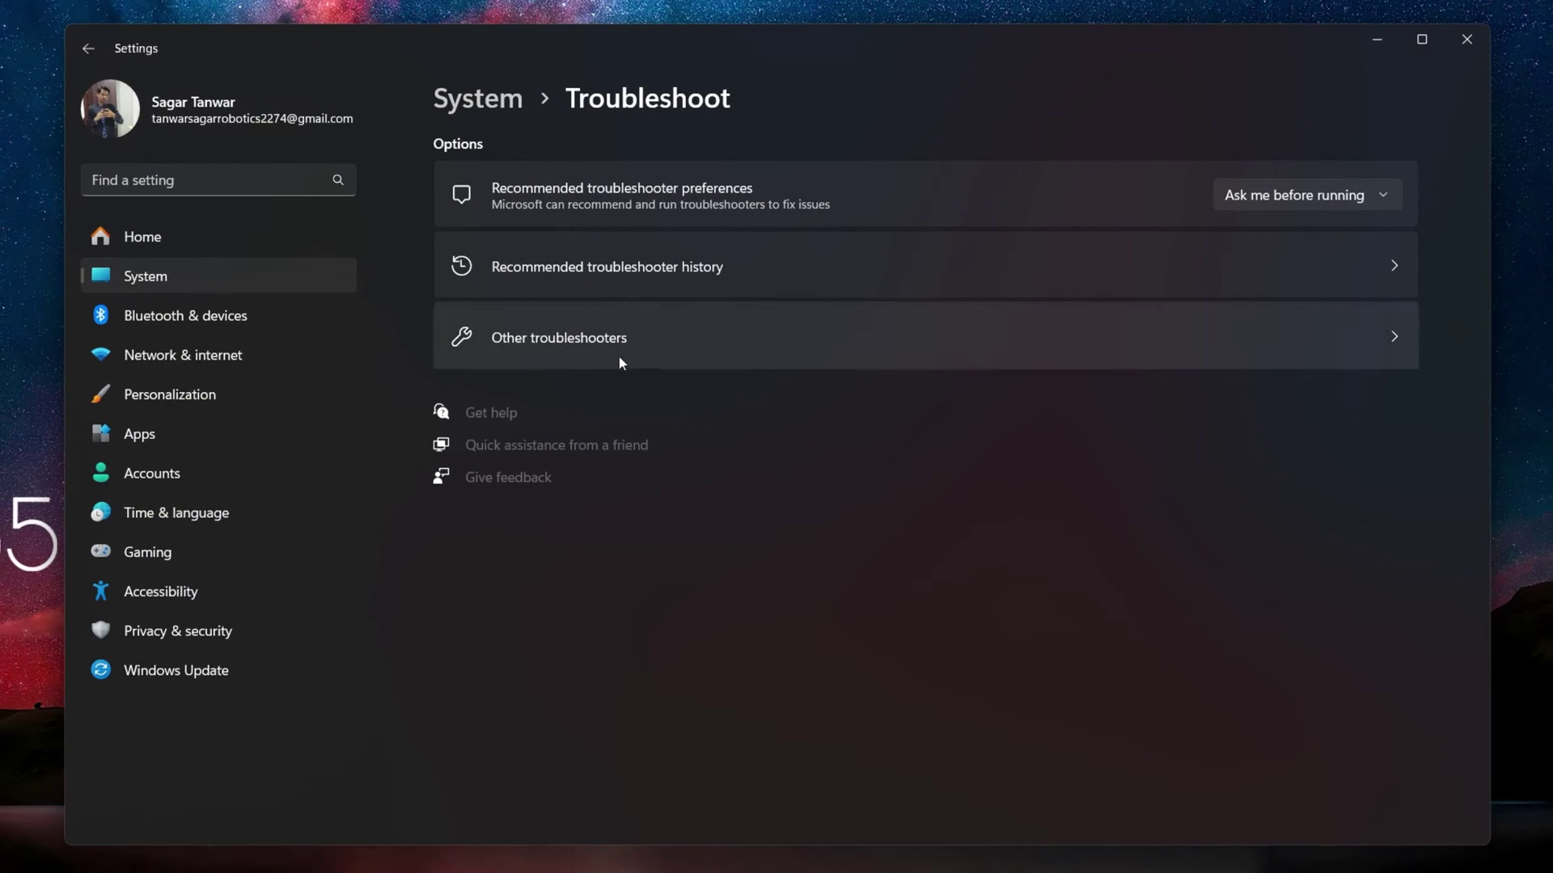
left_click(622, 360)
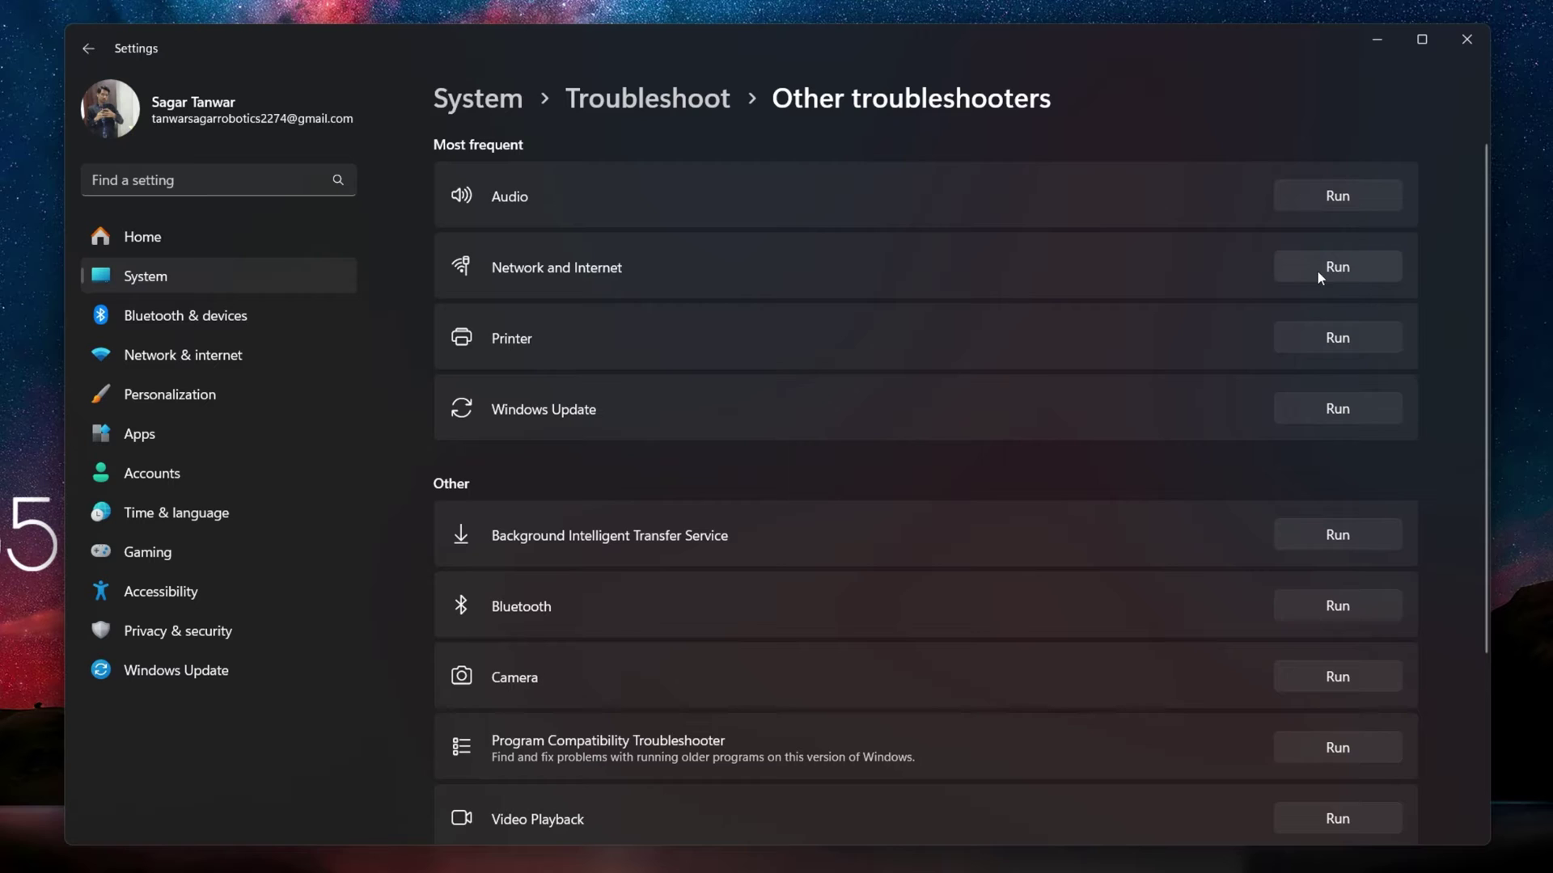
left_click(1337, 267)
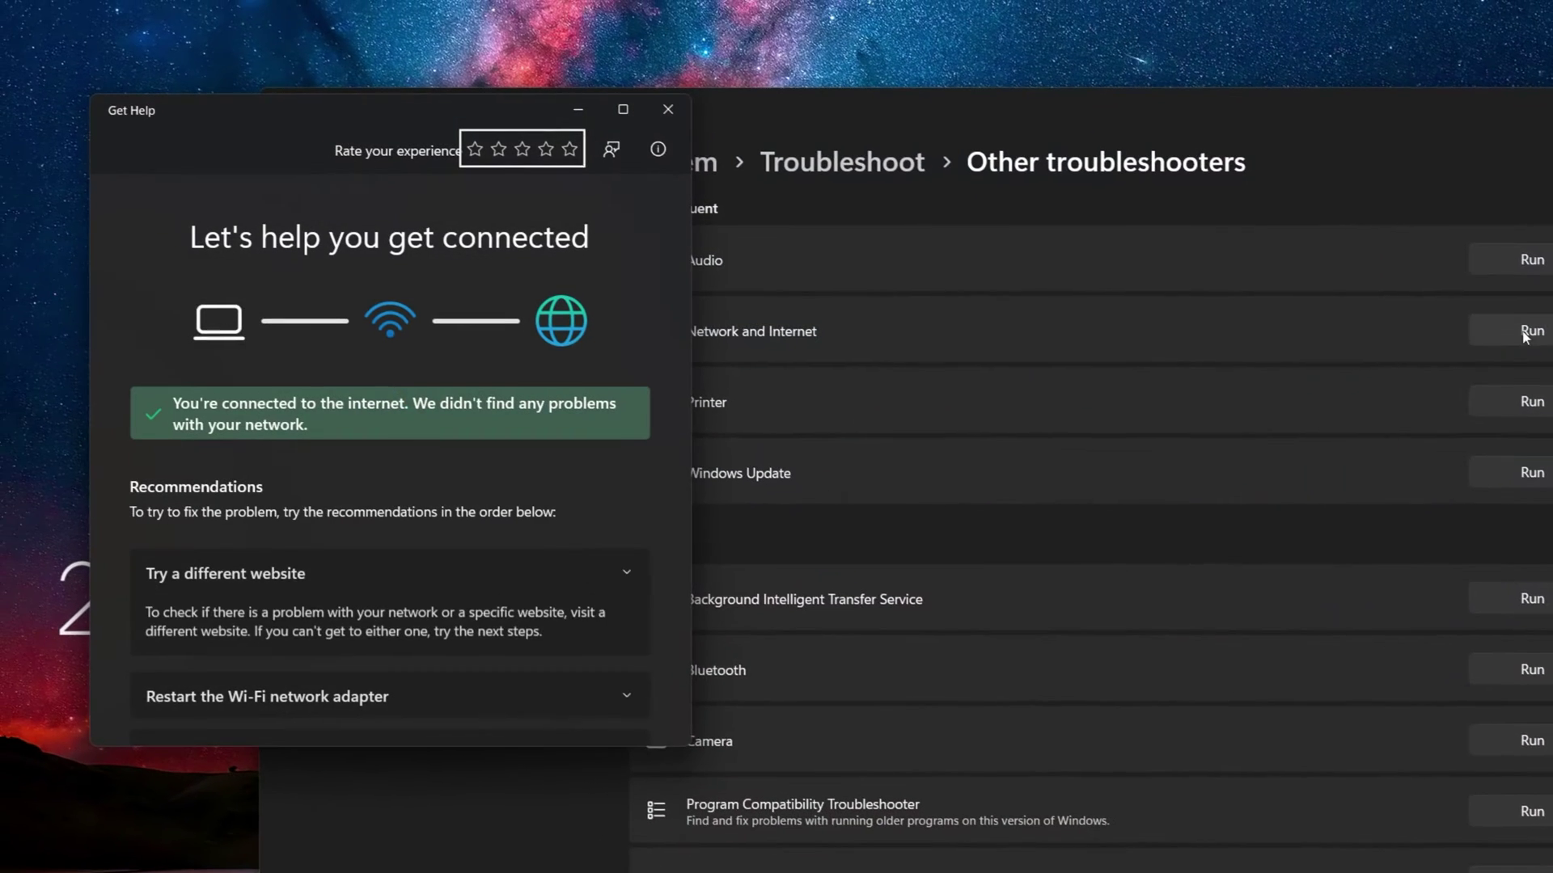
scroll(405, 337, "down", 3)
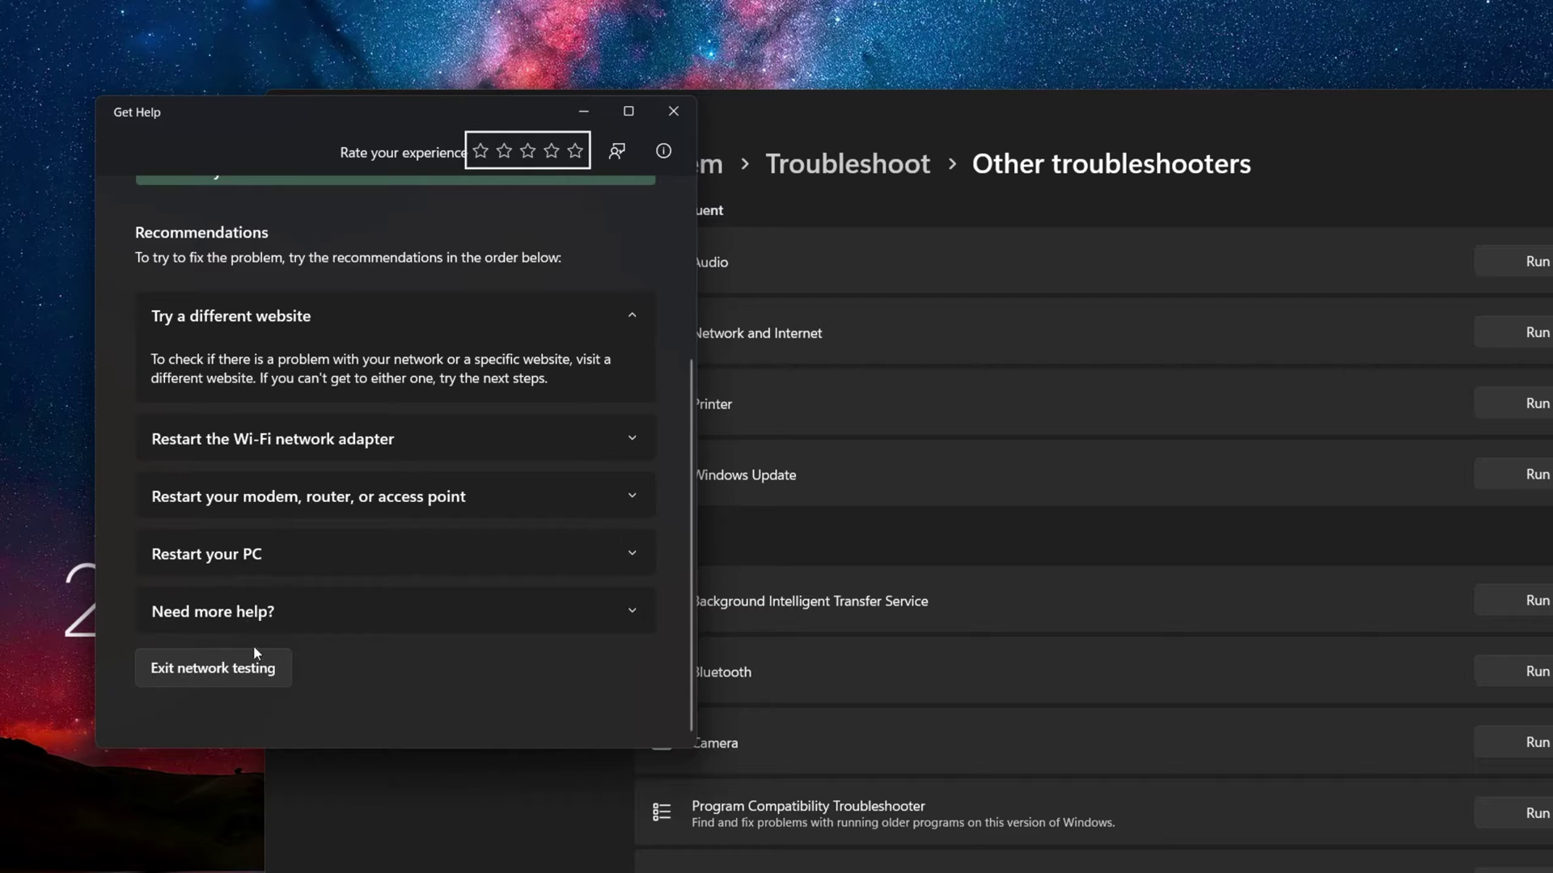
Close the troubleshooter, which found no problems, and return to the Settings Home page.
left_click(674, 112)
scroll(833, 550, "down", 3)
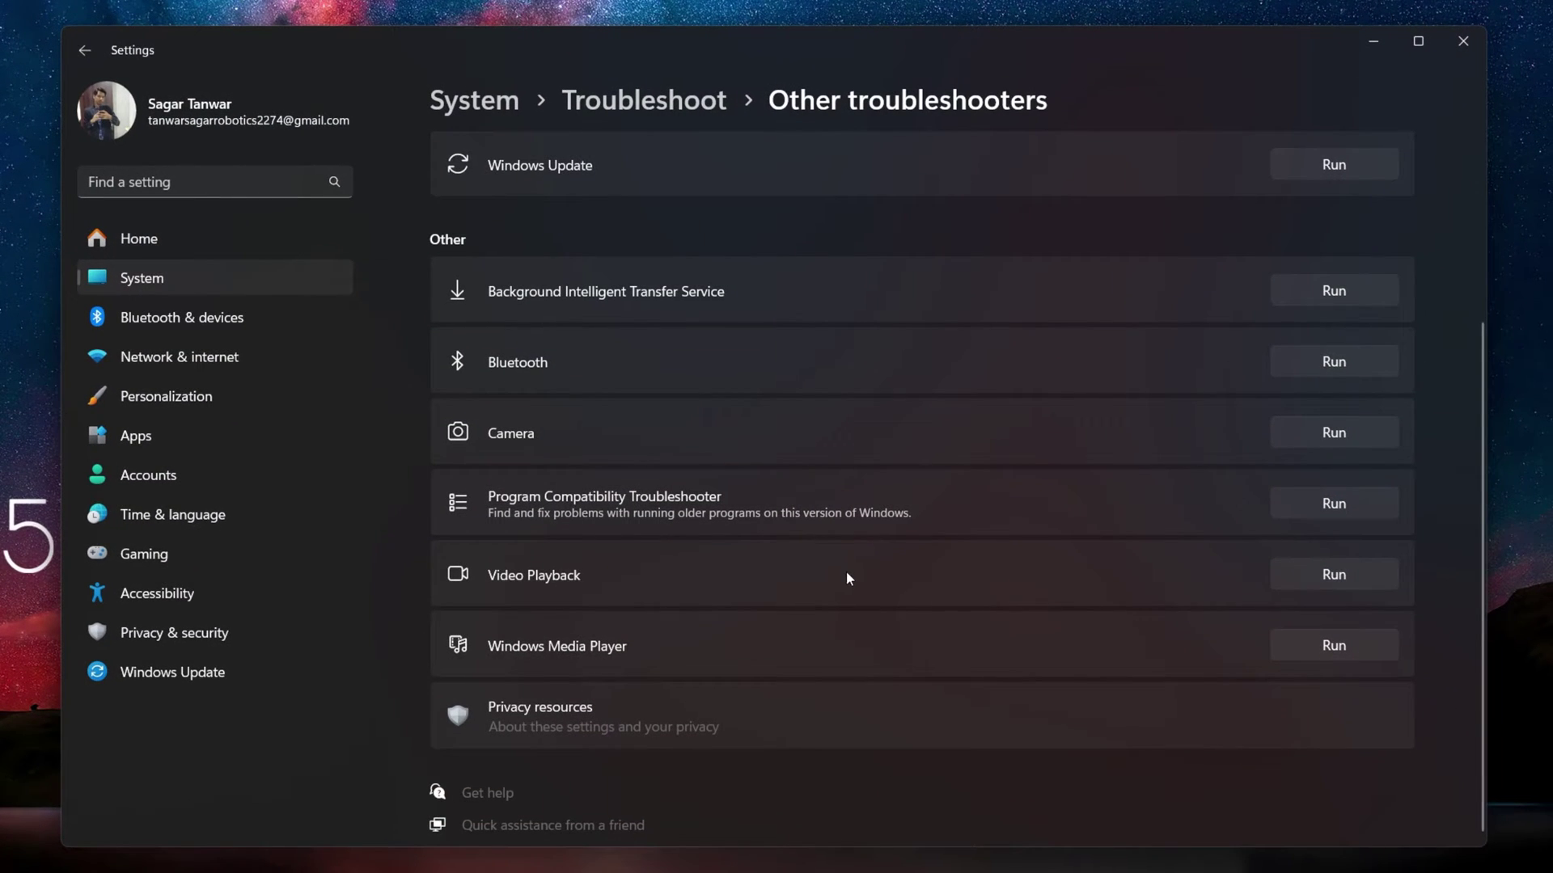
scroll(837, 496, "up", 3)
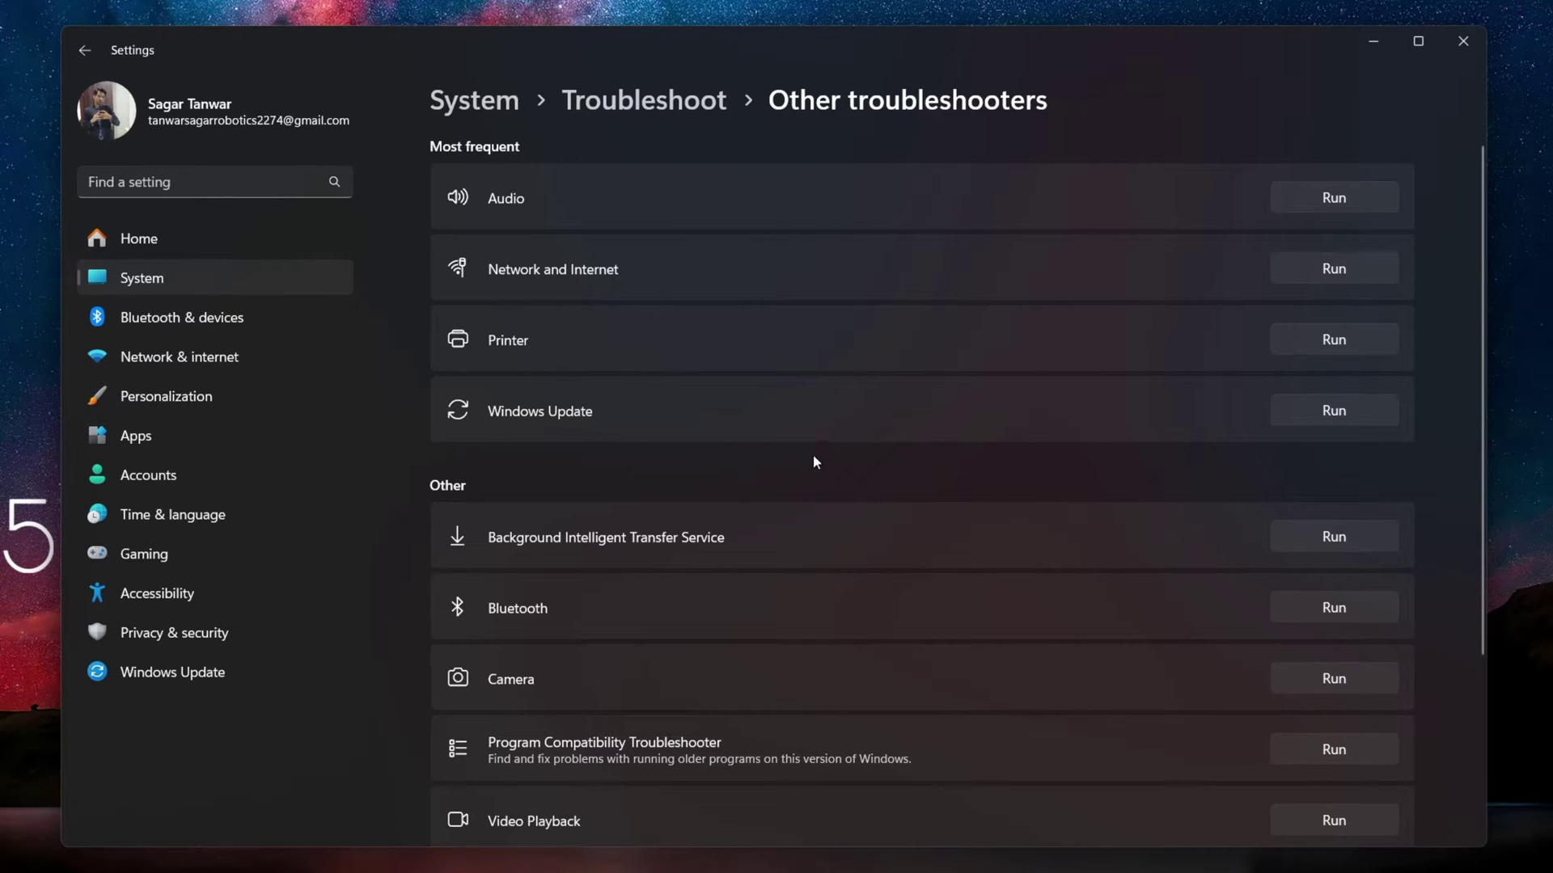
left_click(217, 249)
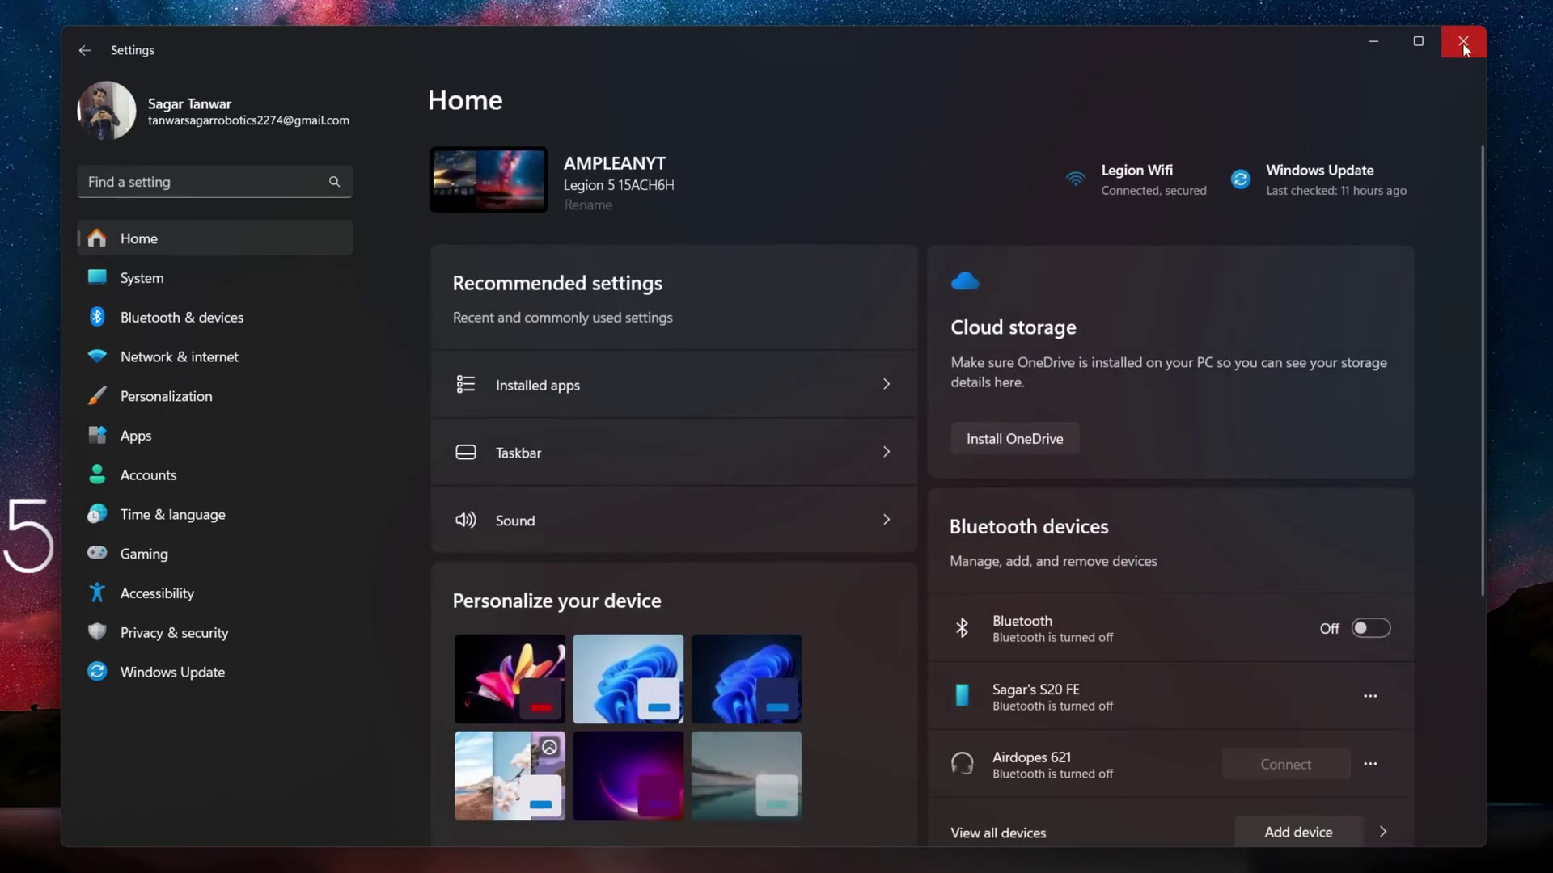
Close Settings, launch Device Manager via 'dev' search, and expand Network adapters.
left_click(1464, 51)
key("super")
type("d")
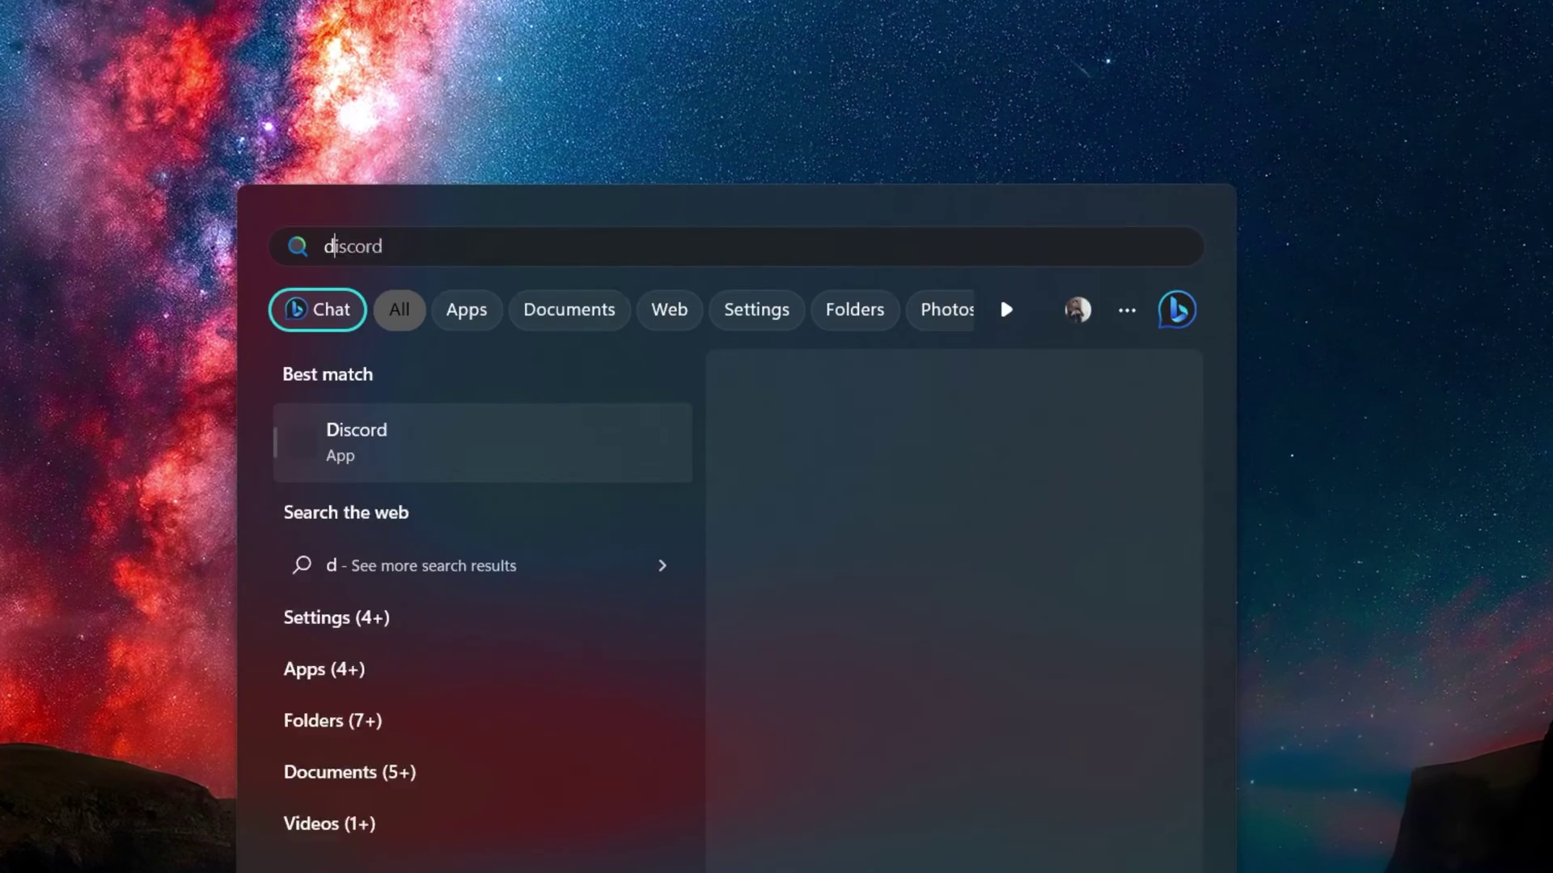
type("ev")
key("Return")
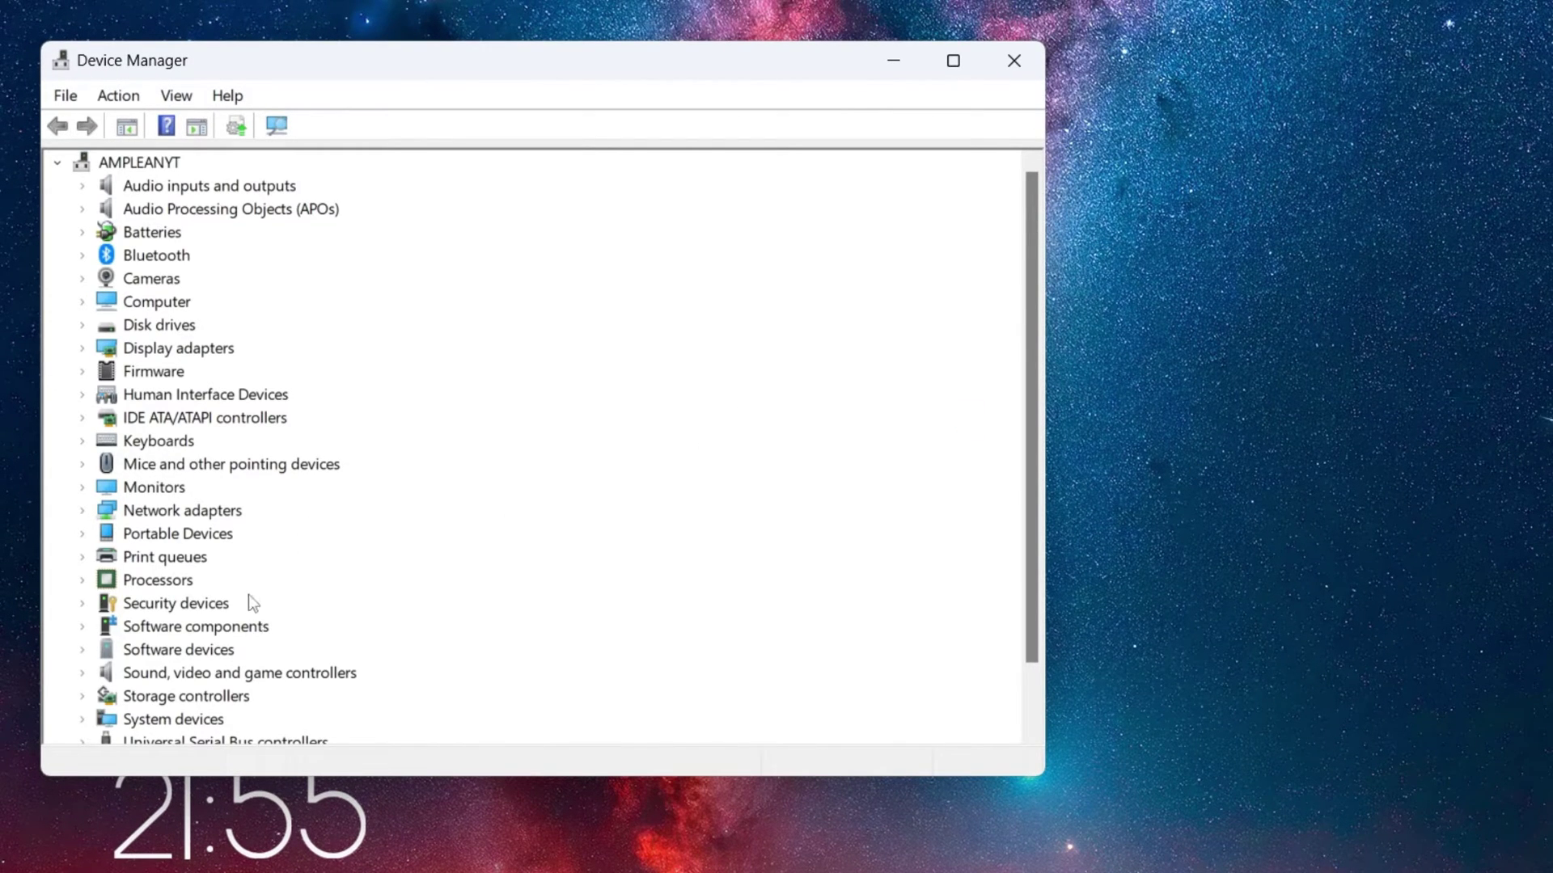
left_click(91, 515)
Search automatically for a newer MediaTek Wi-Fi 6 MT7921 driver; the best is already installed.
right_click(277, 444)
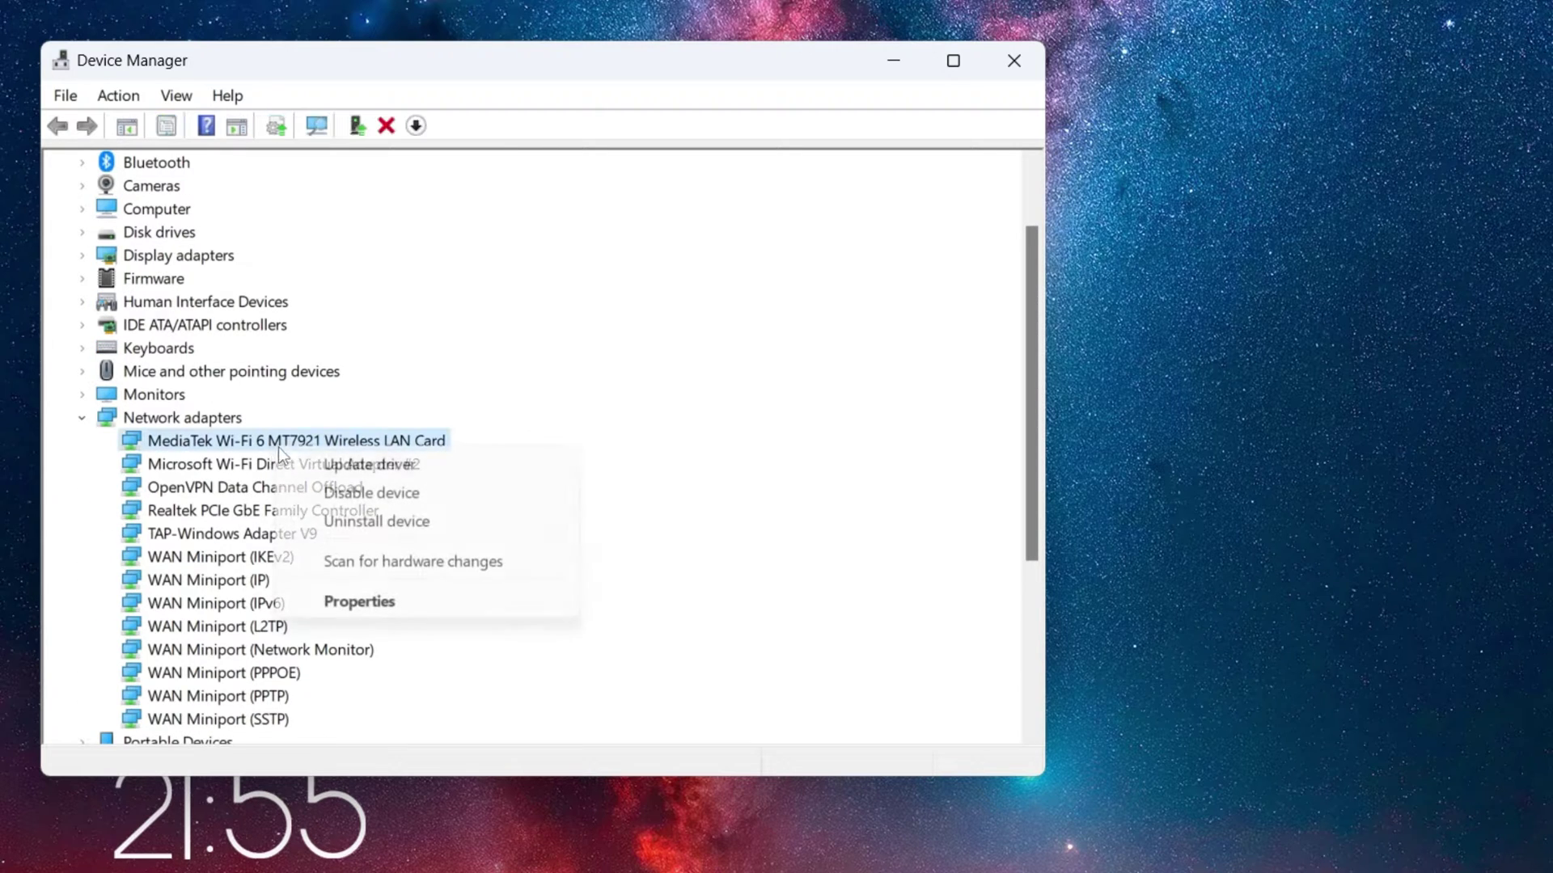
left_click(358, 476)
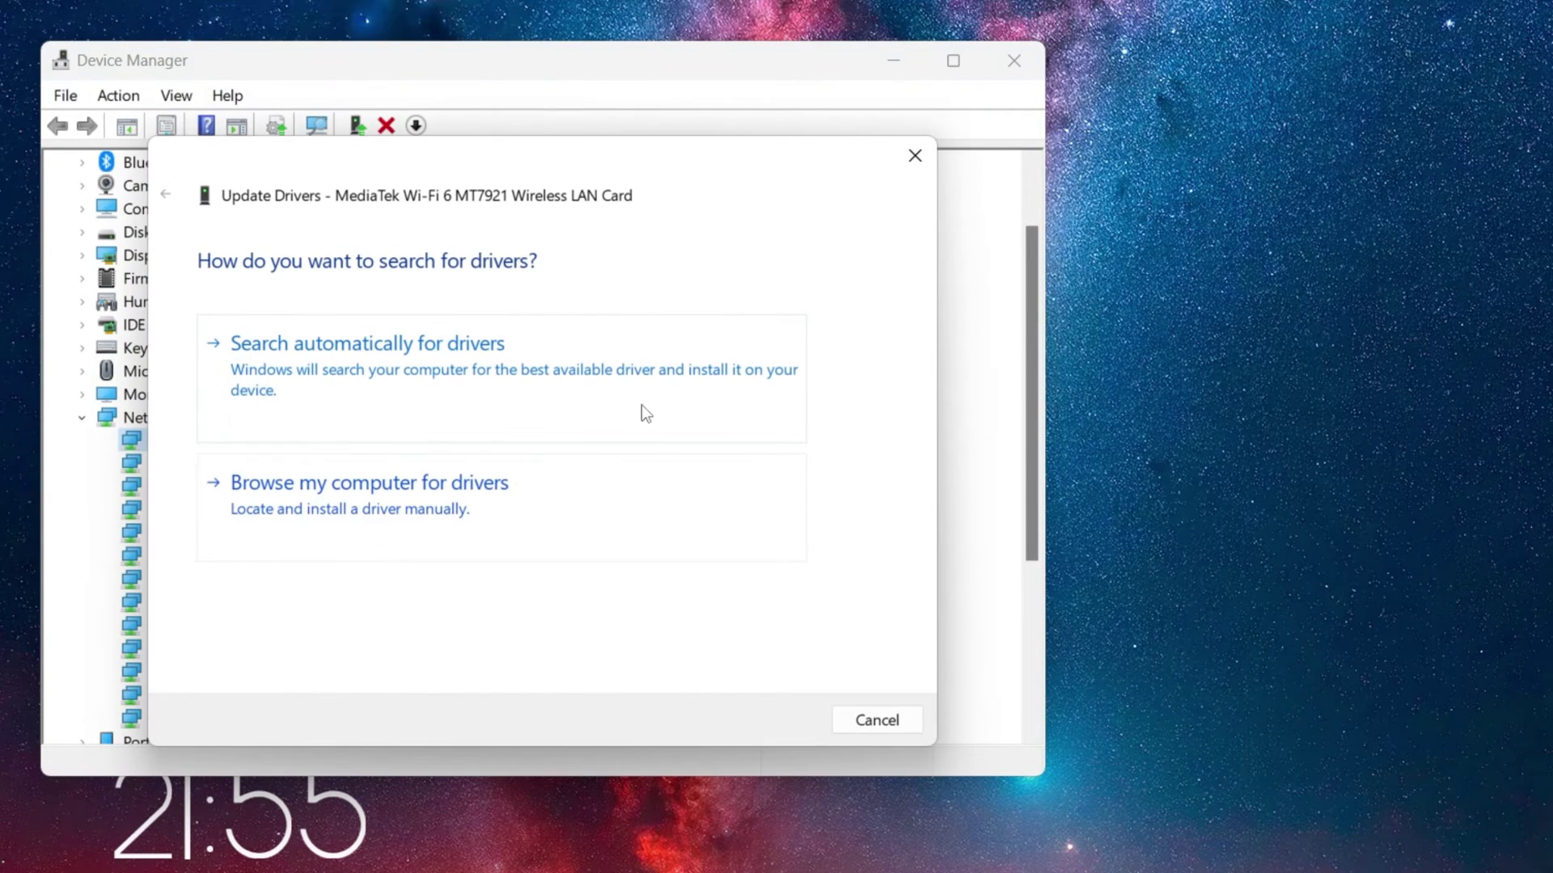
left_click(606, 382)
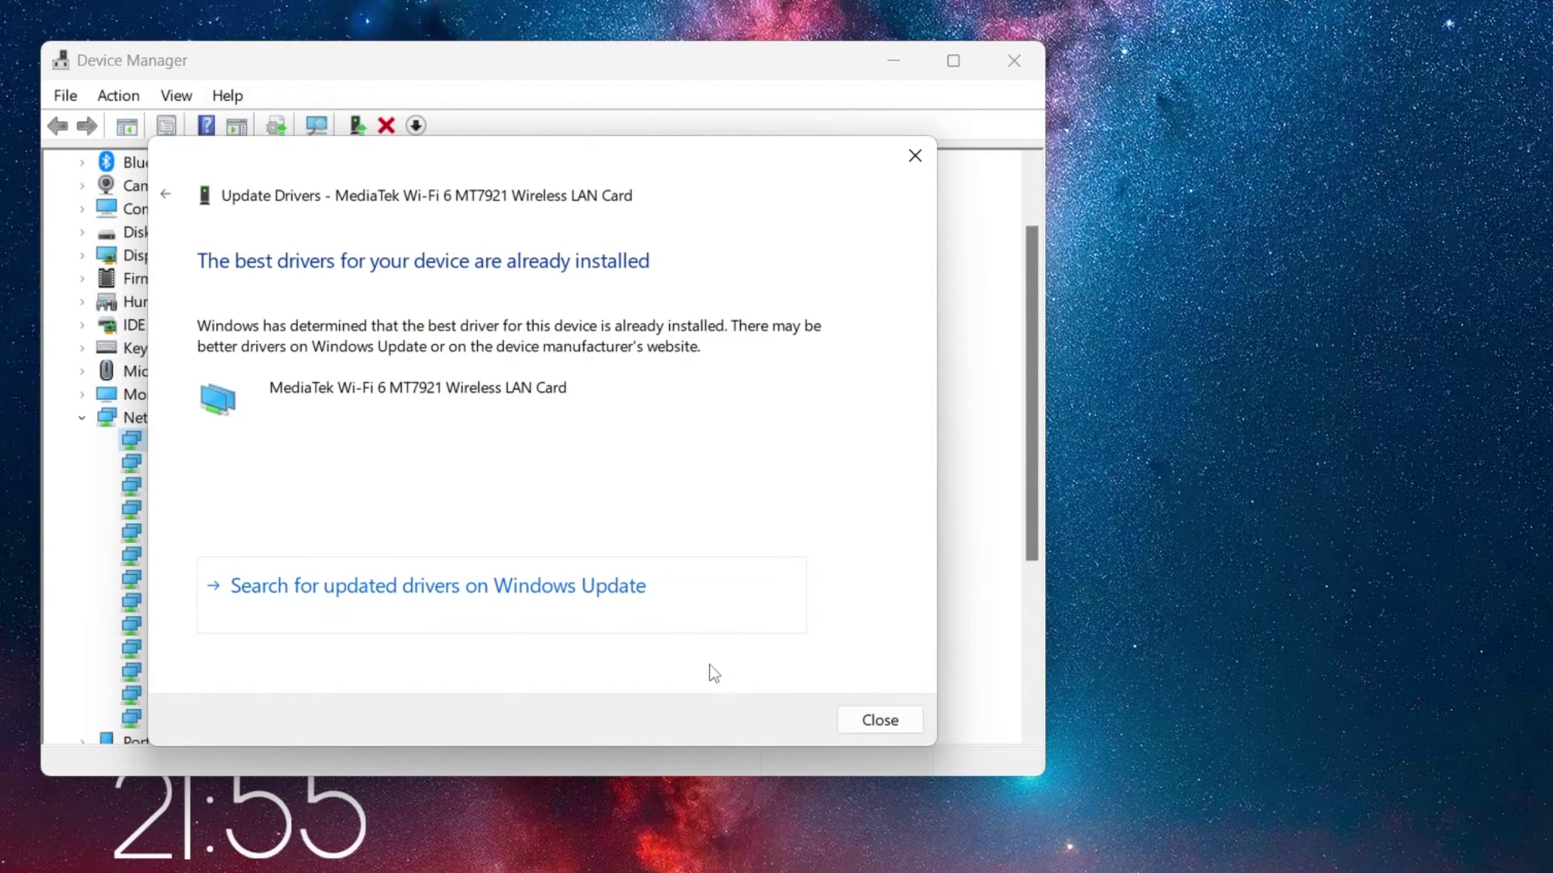
left_click(894, 715)
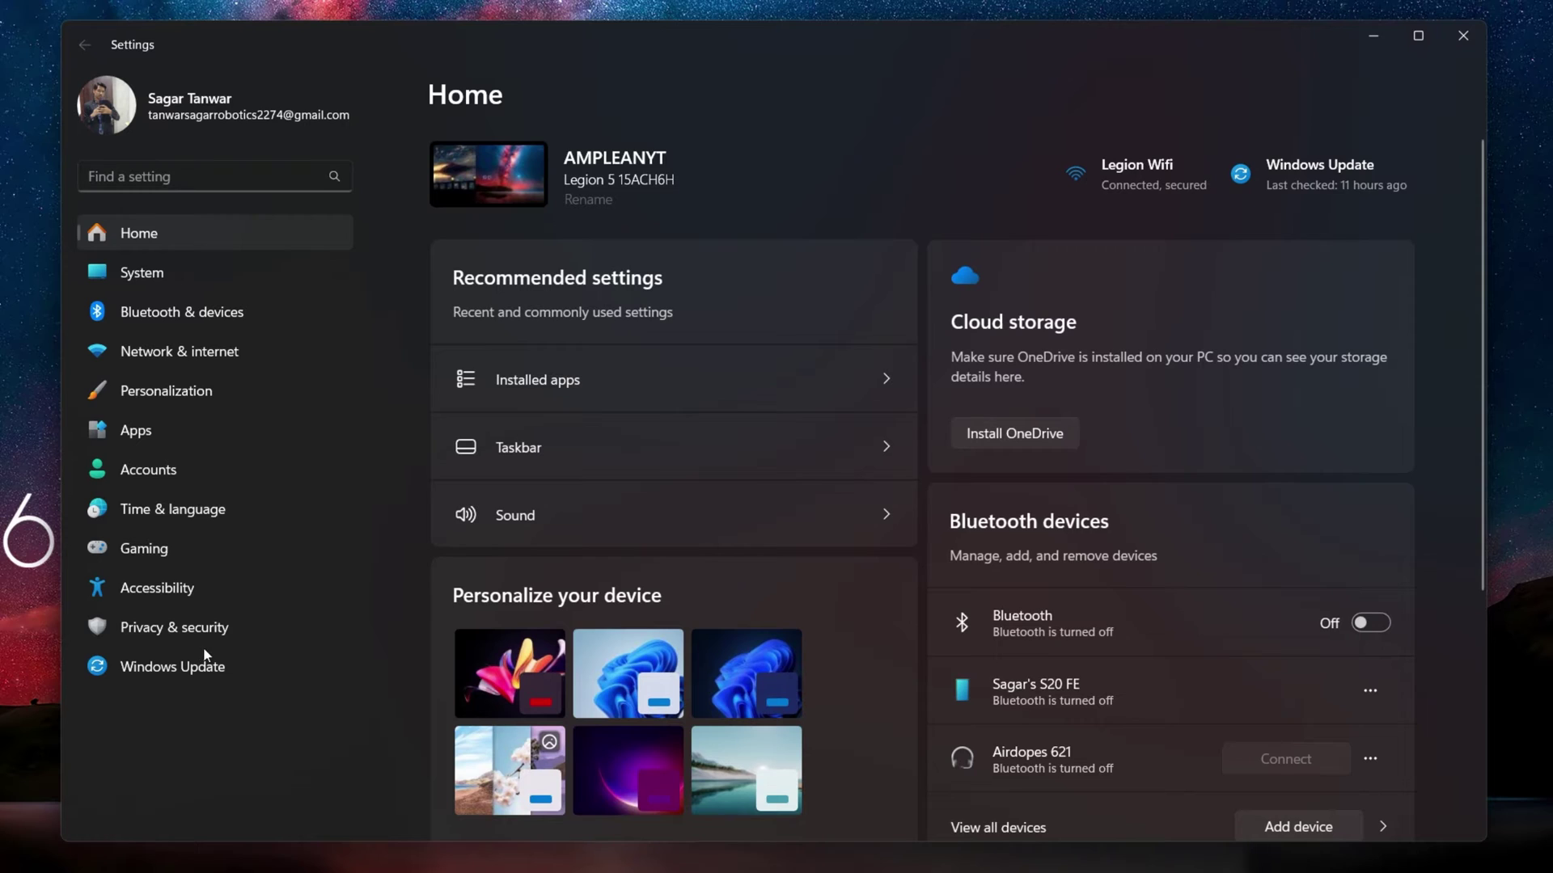
Check for new updates on the Windows Update page.
left_click(205, 659)
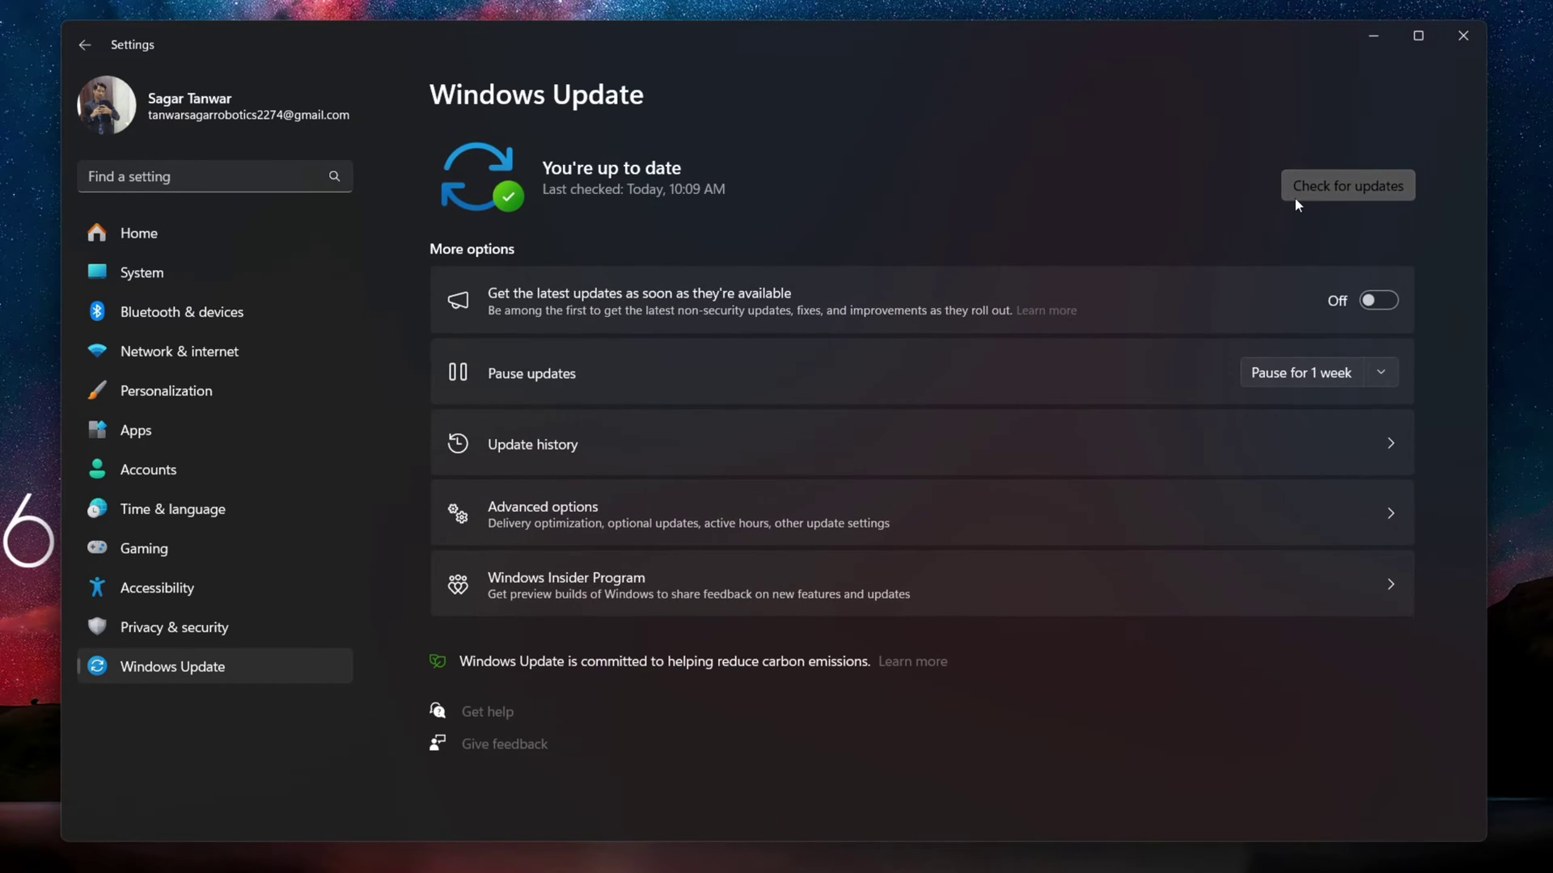
left_click(1295, 197)
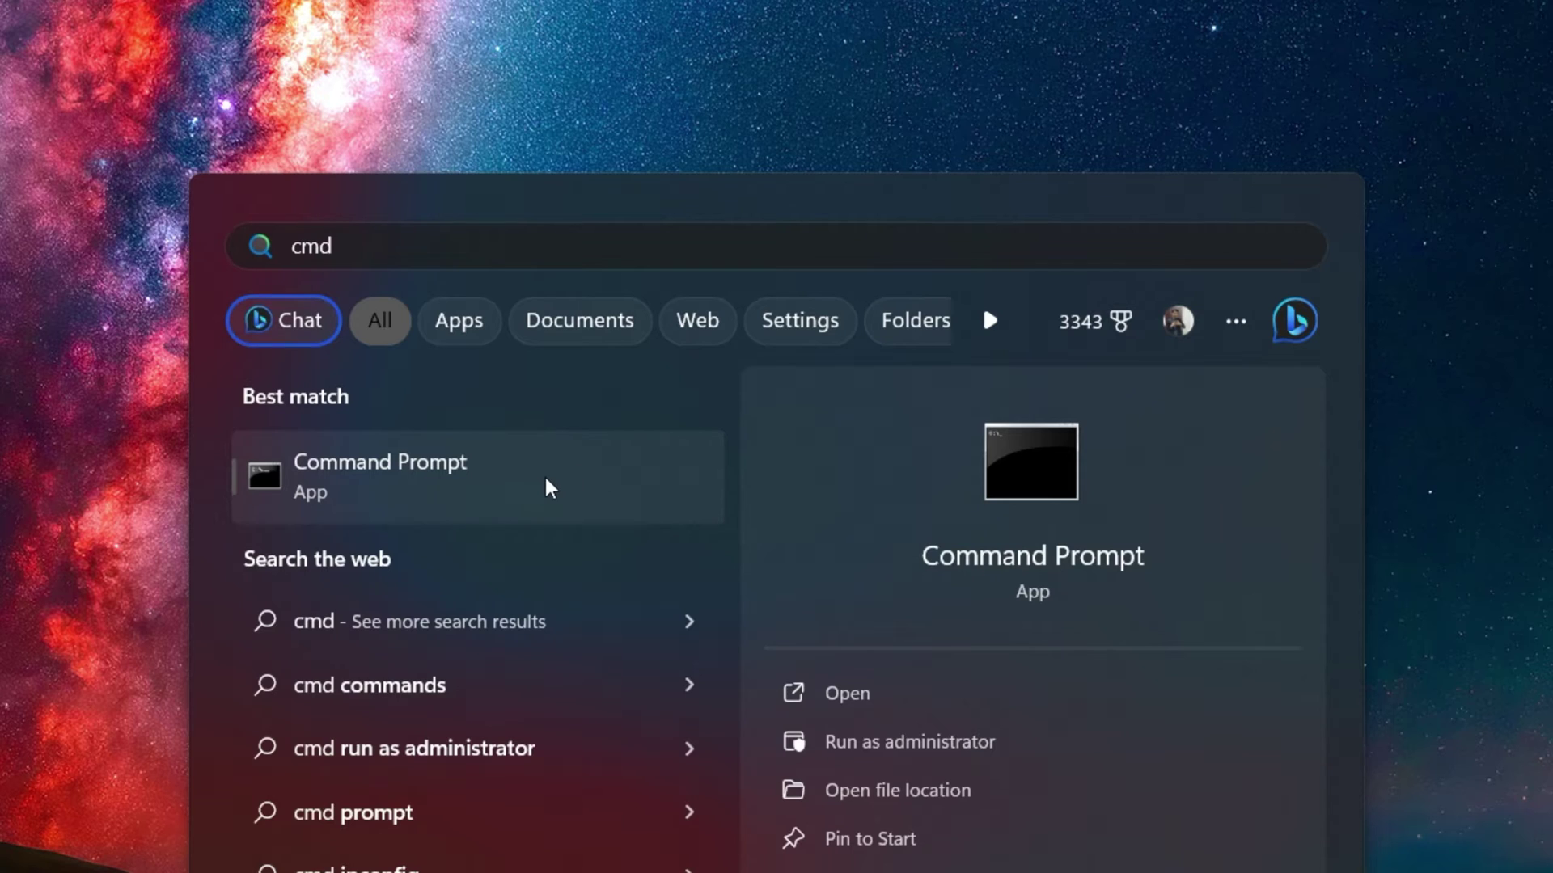
Open Command Prompt as administrator and run netsh int ip reset.
left_click(878, 748)
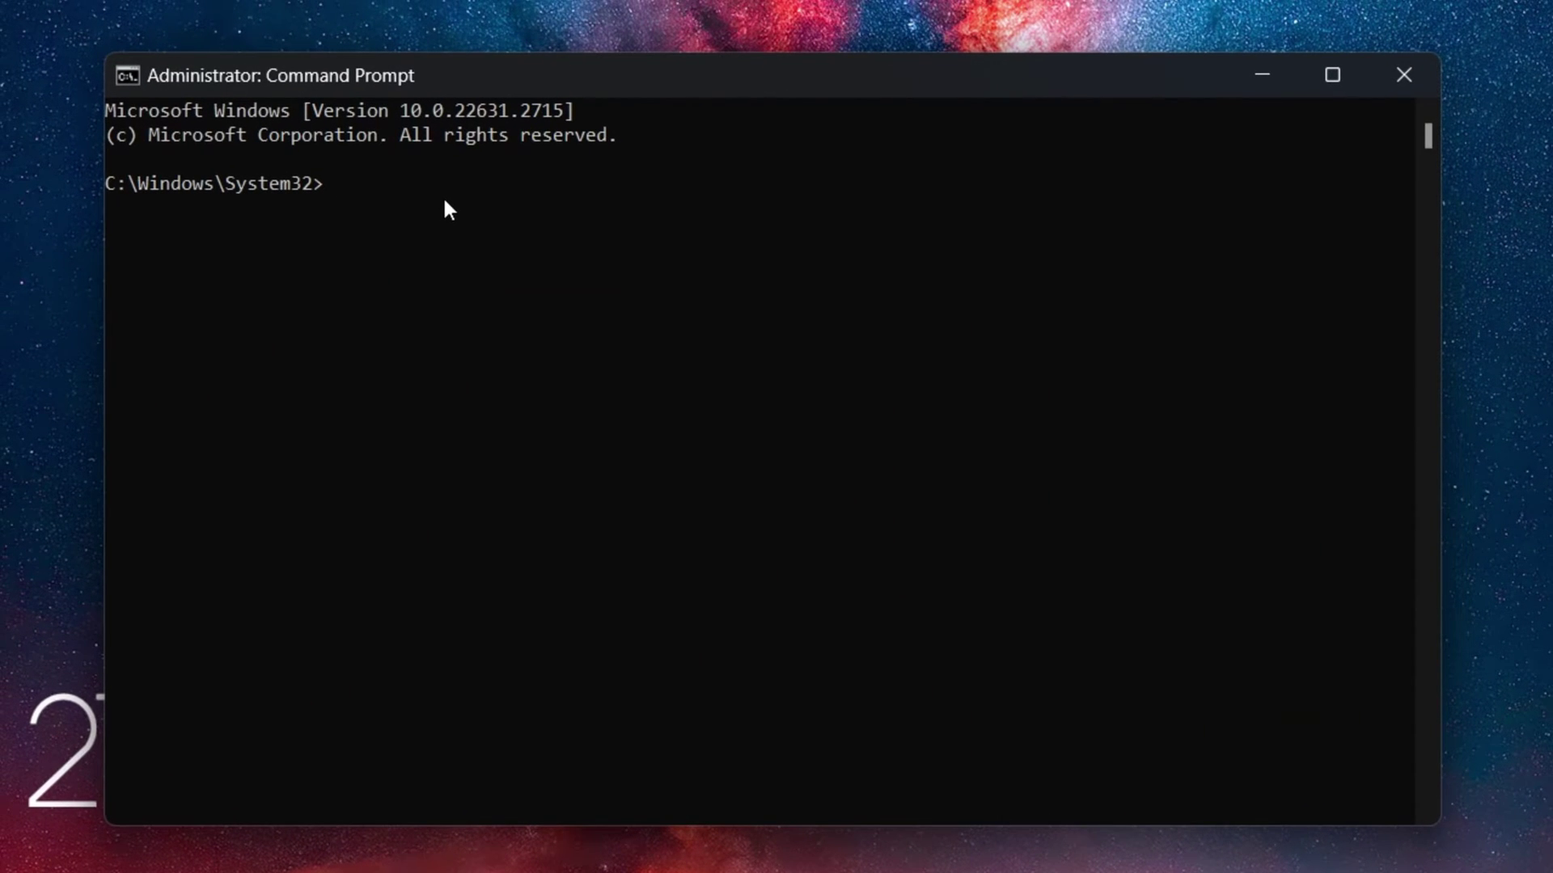
type("netsh int ip reset")
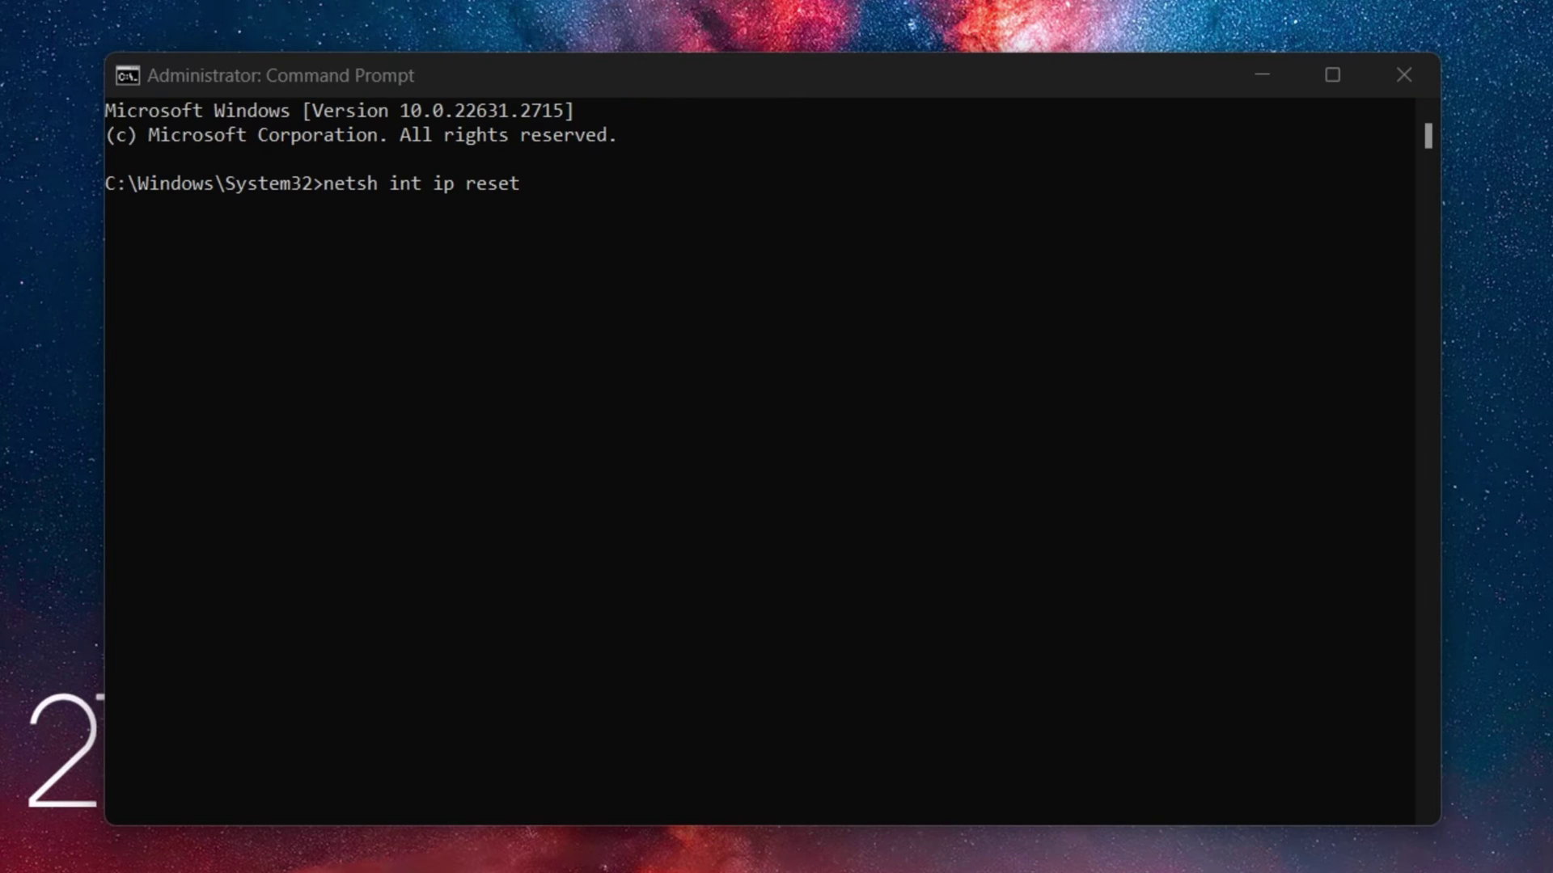
left_click(539, 184)
key("Return")
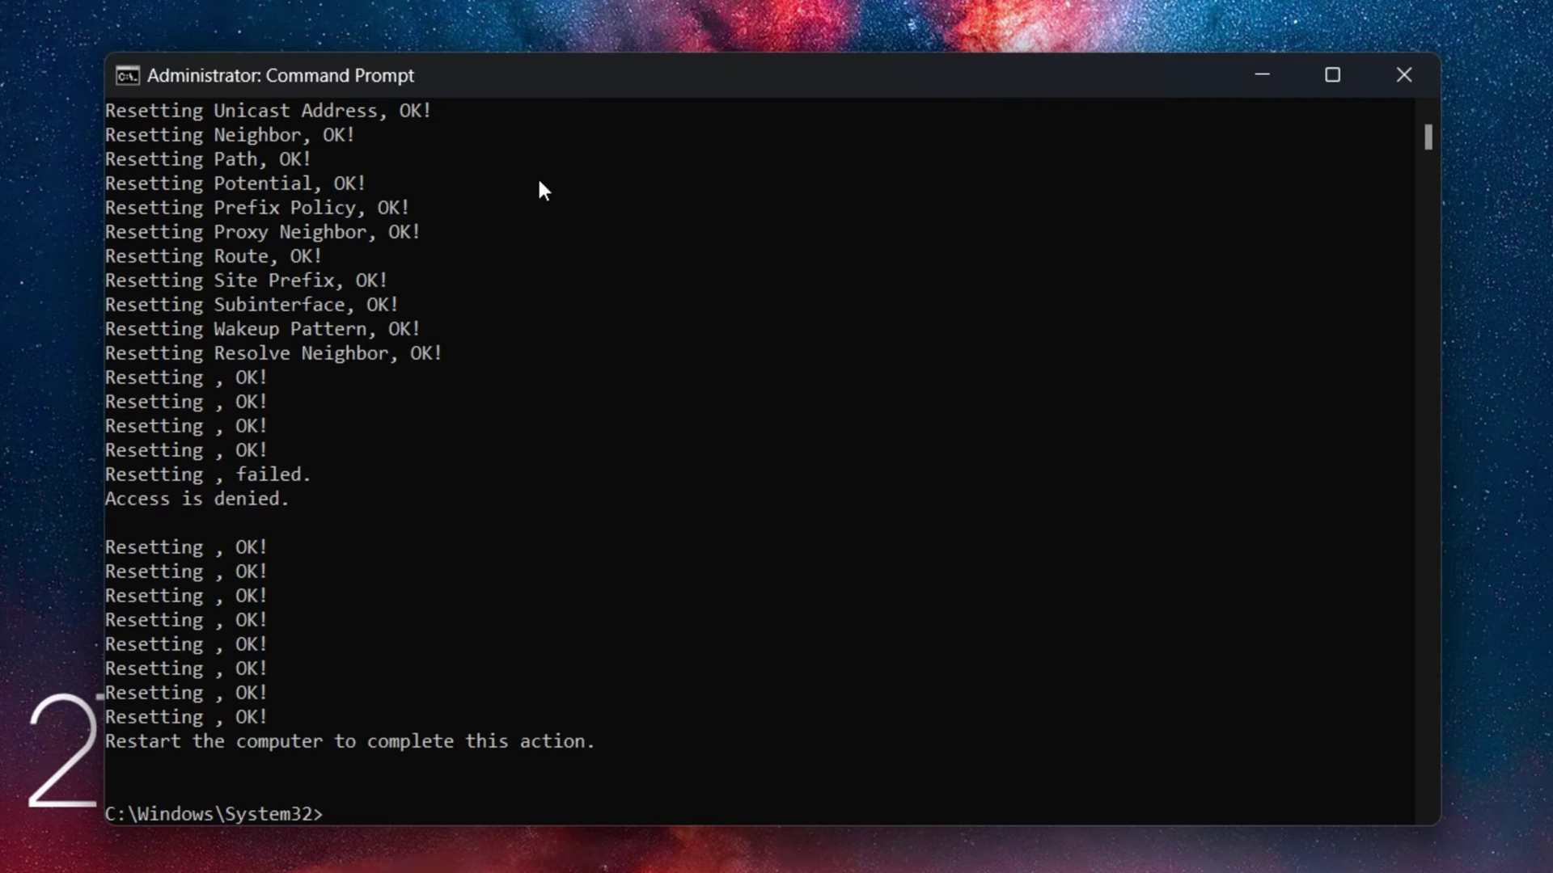
Run netsh commands disabling TCP heuristics and autotuning and enabling RSS.
type("netsh int tcp set heuristics disabled")
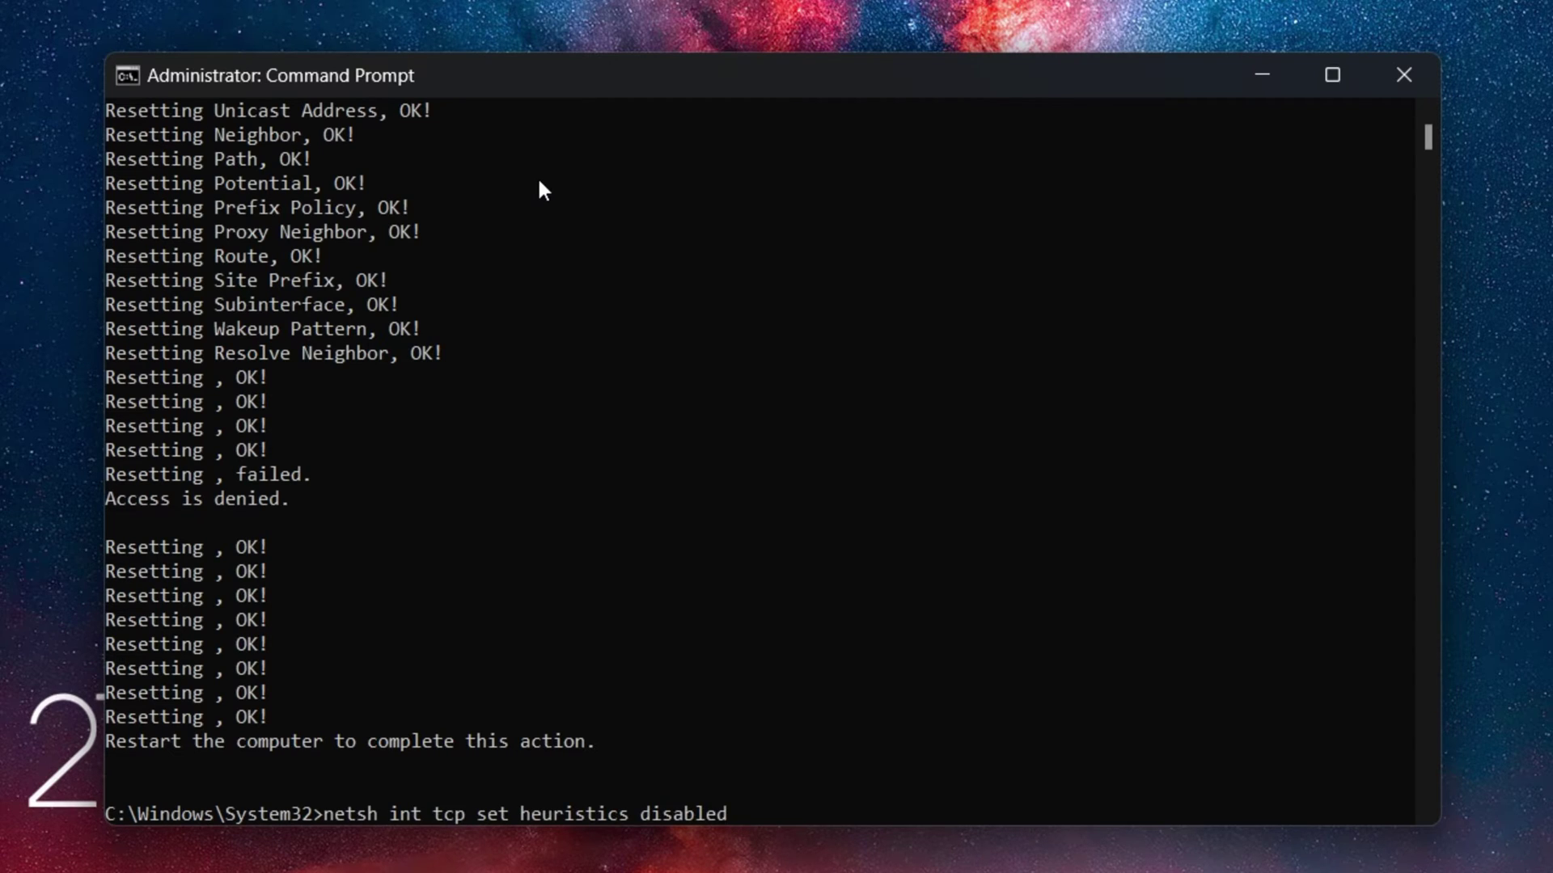
key("Return")
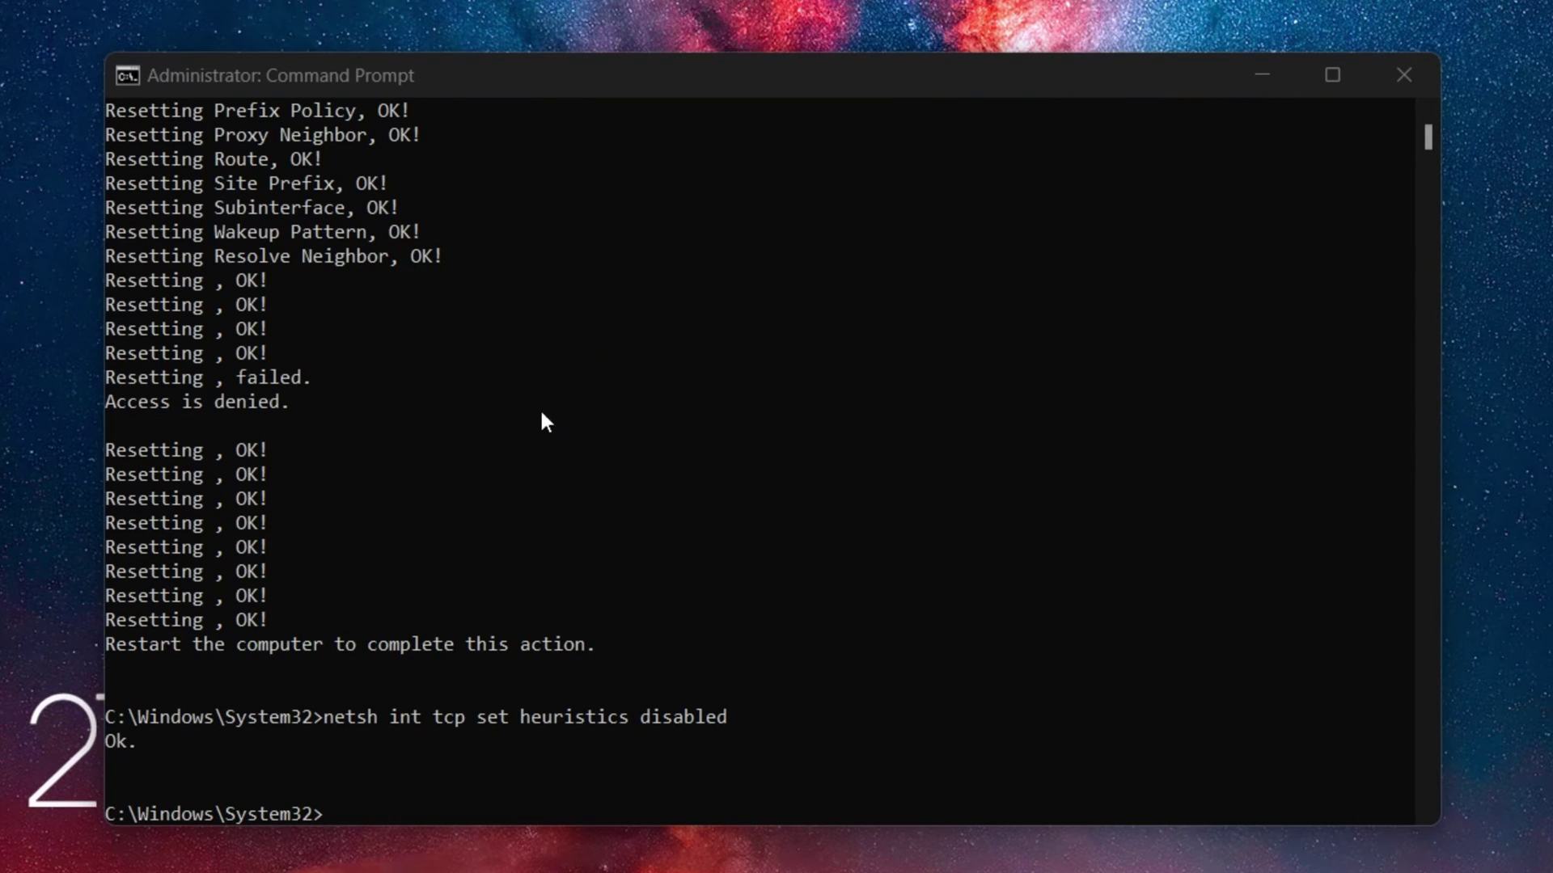
left_click(645, 102)
type("netsh int tcp set global autotuninglevel=disabled")
key("Return")
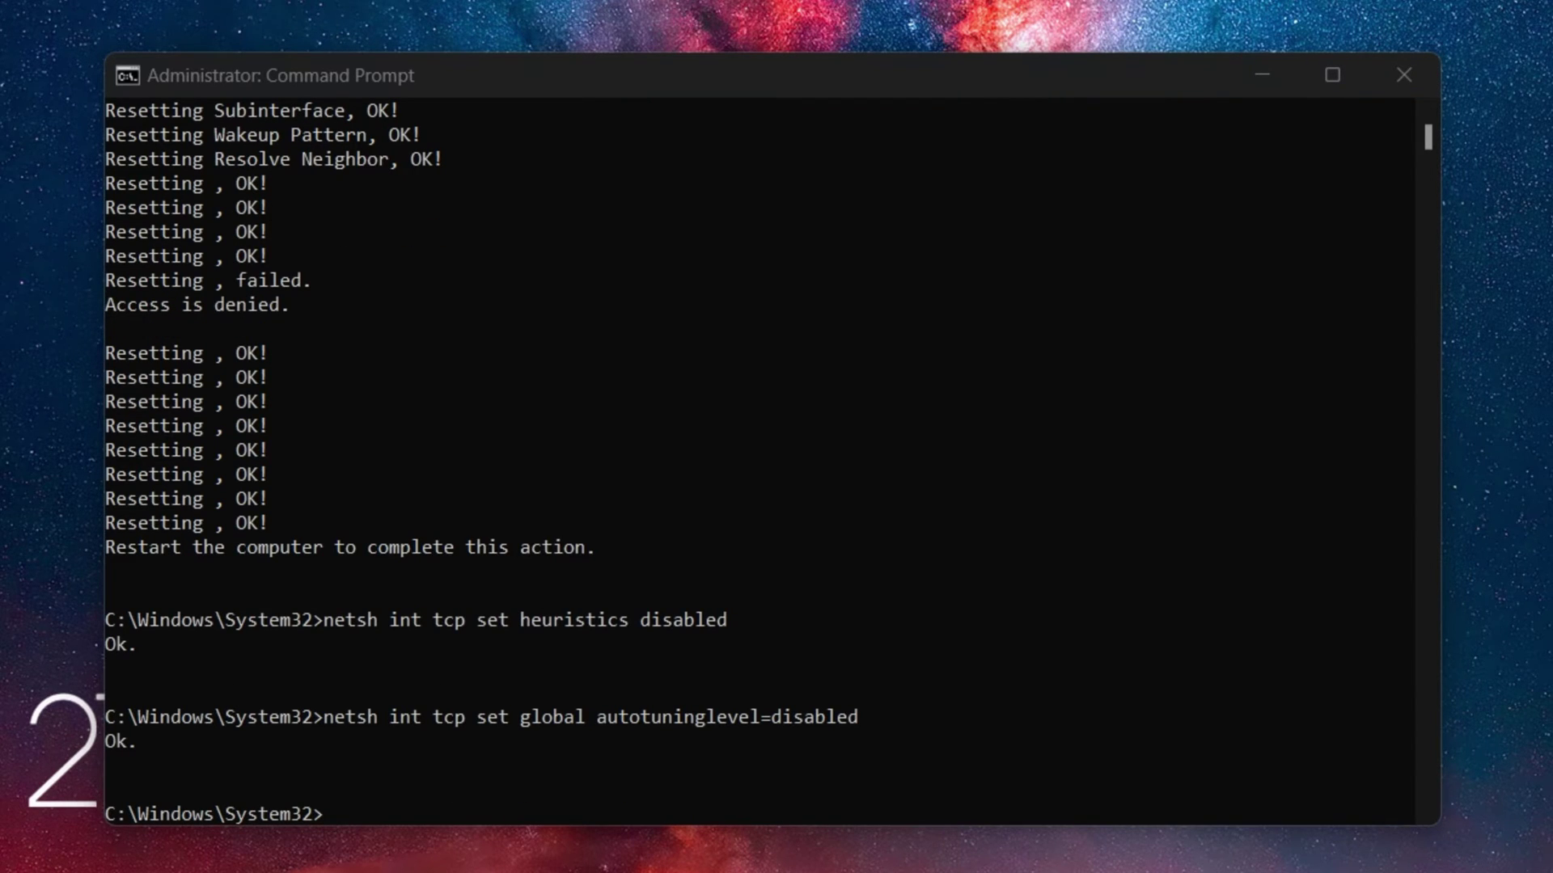
left_click(788, 73)
type("netsh int tcp set global rss=enabled")
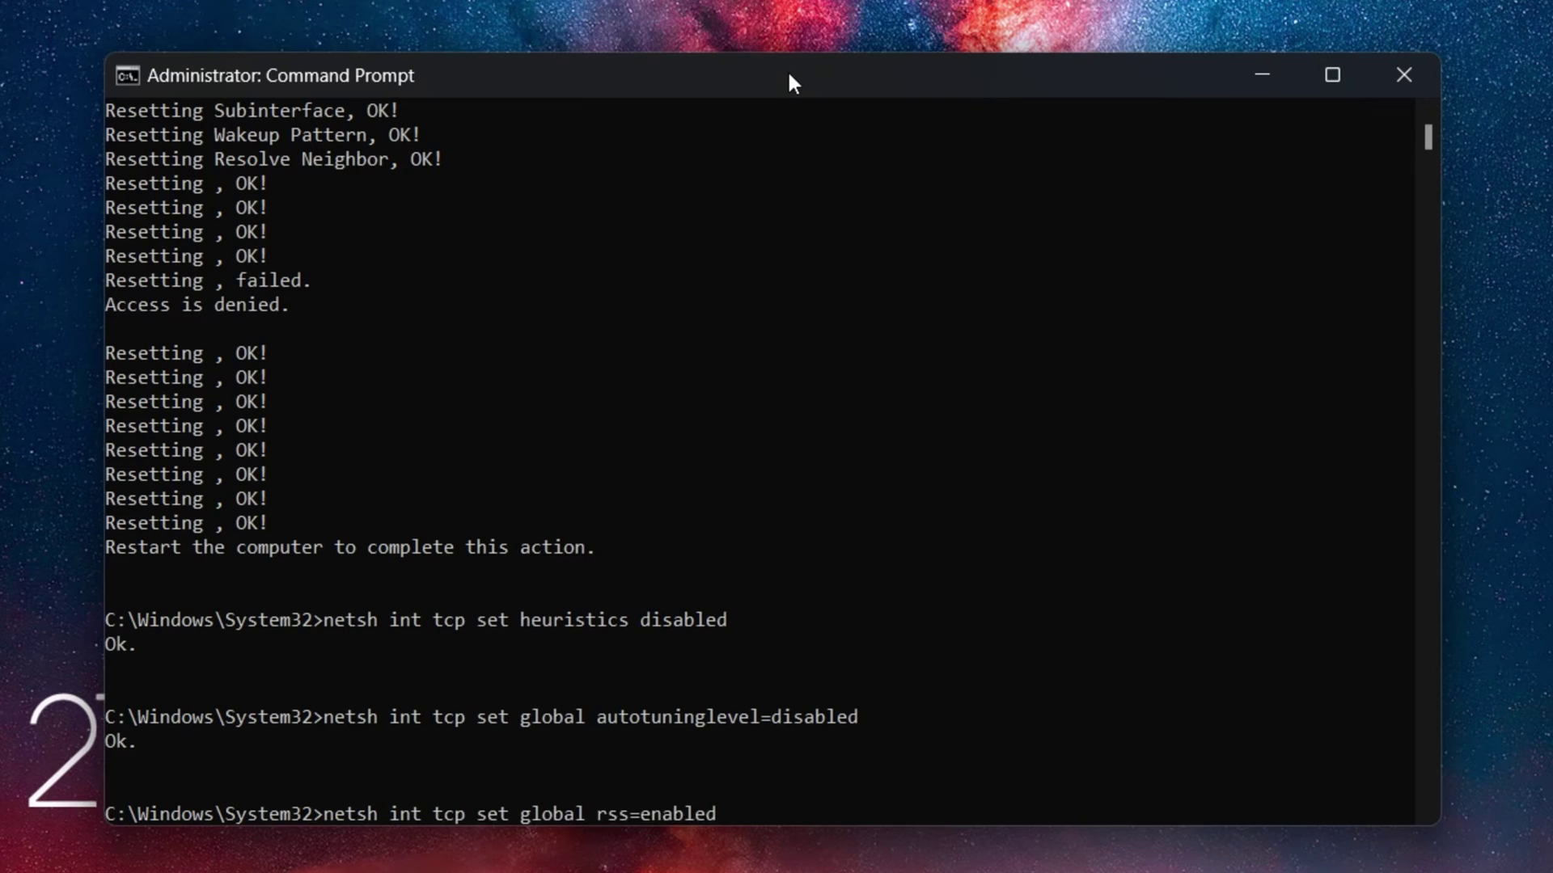
key("Return")
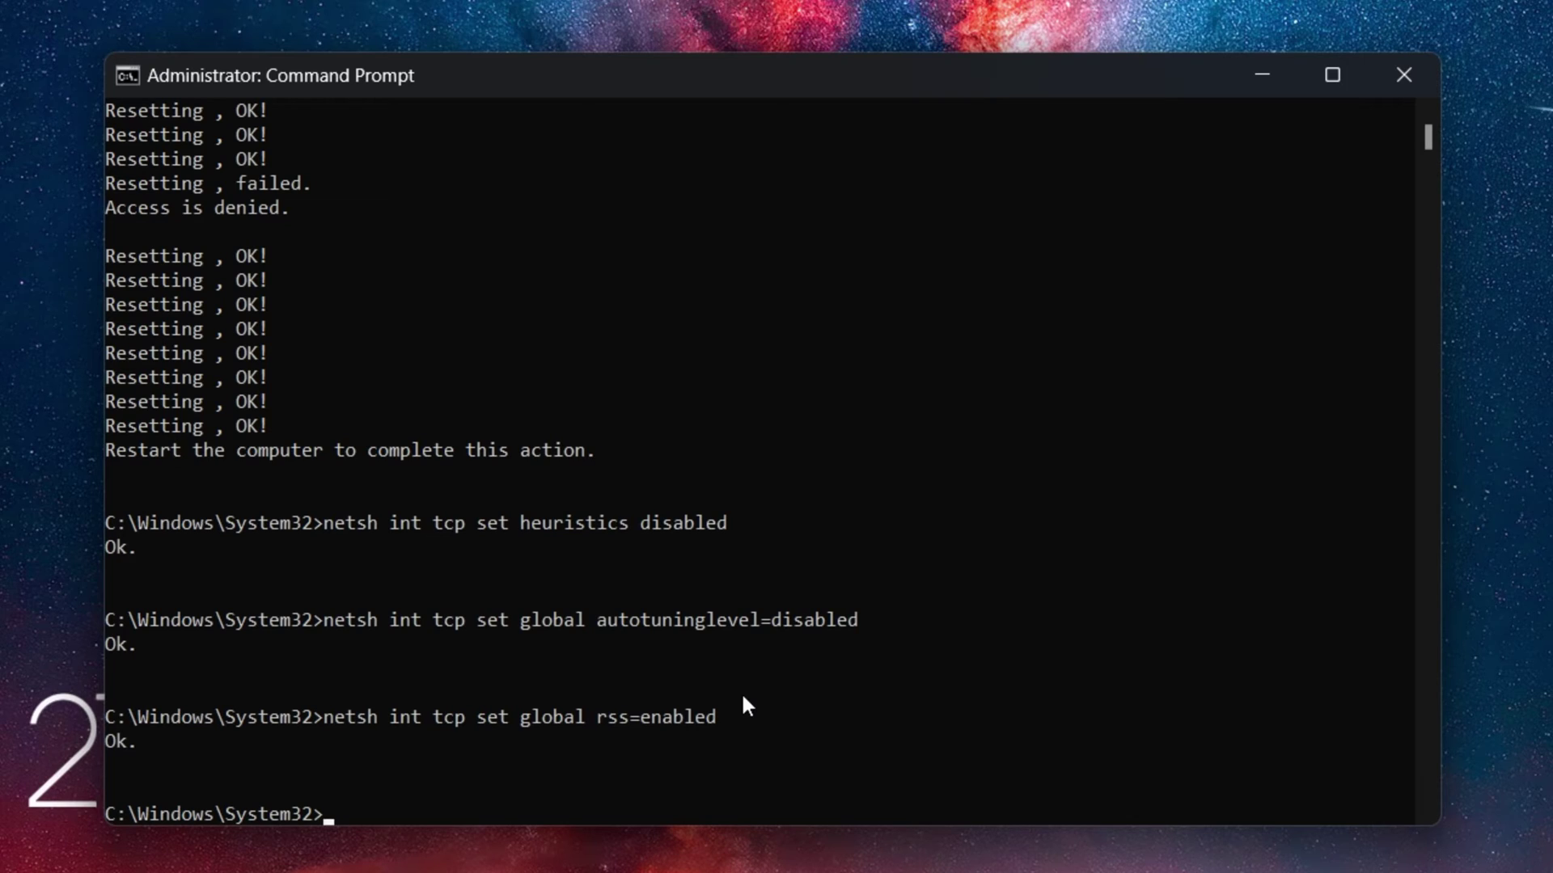
Close Command Prompt and look over the PrivadoVPN Cyber Monday deal page in Opera.
left_click(1403, 75)
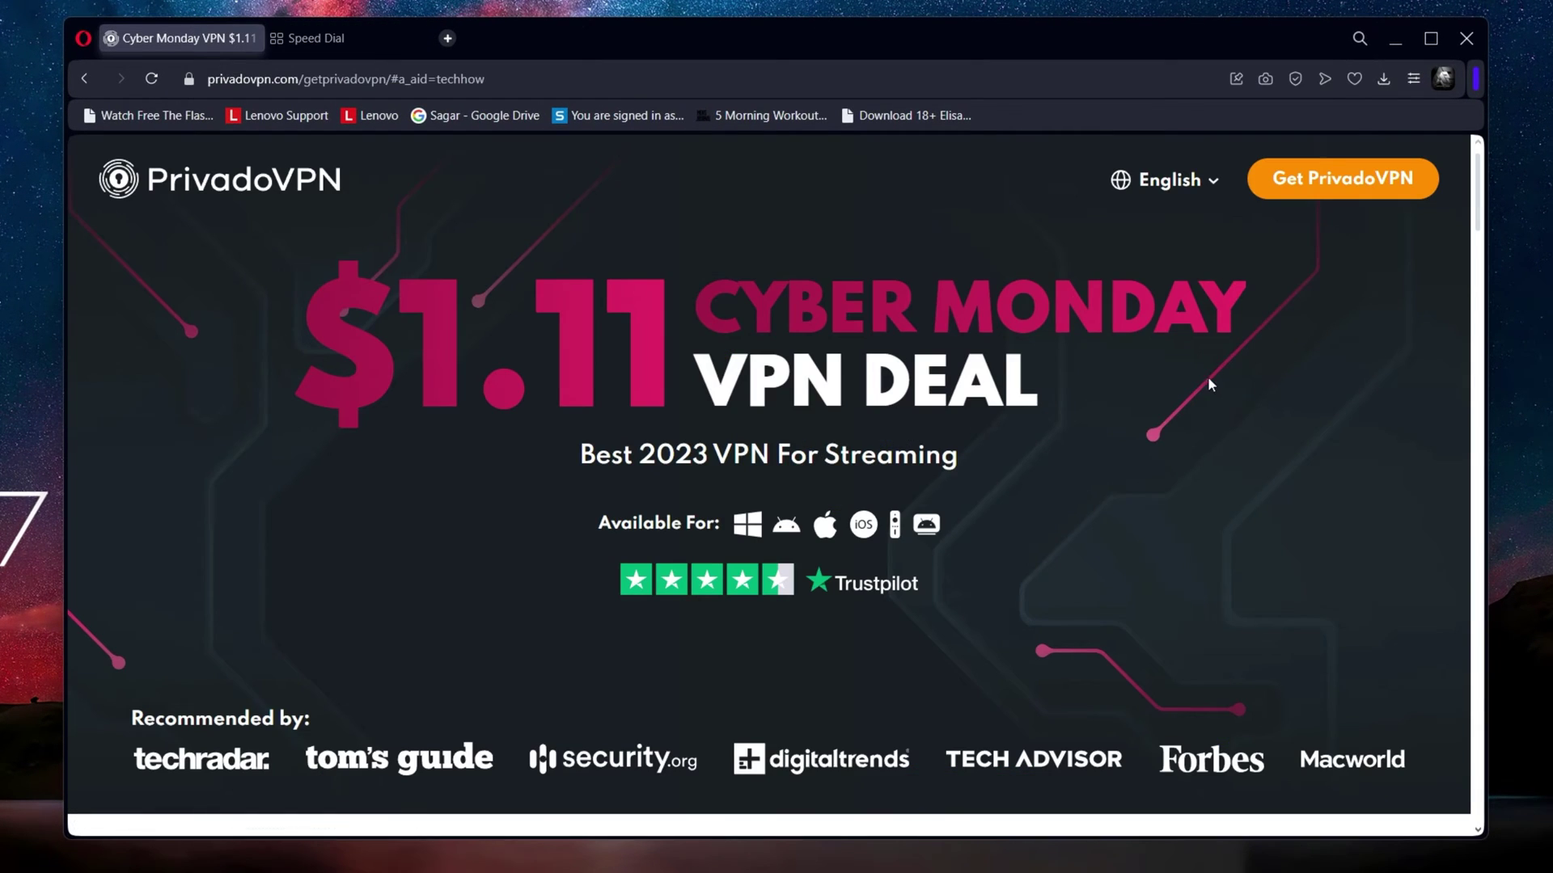
scroll(1366, 367, "down", 2)
middle_click(1366, 367)
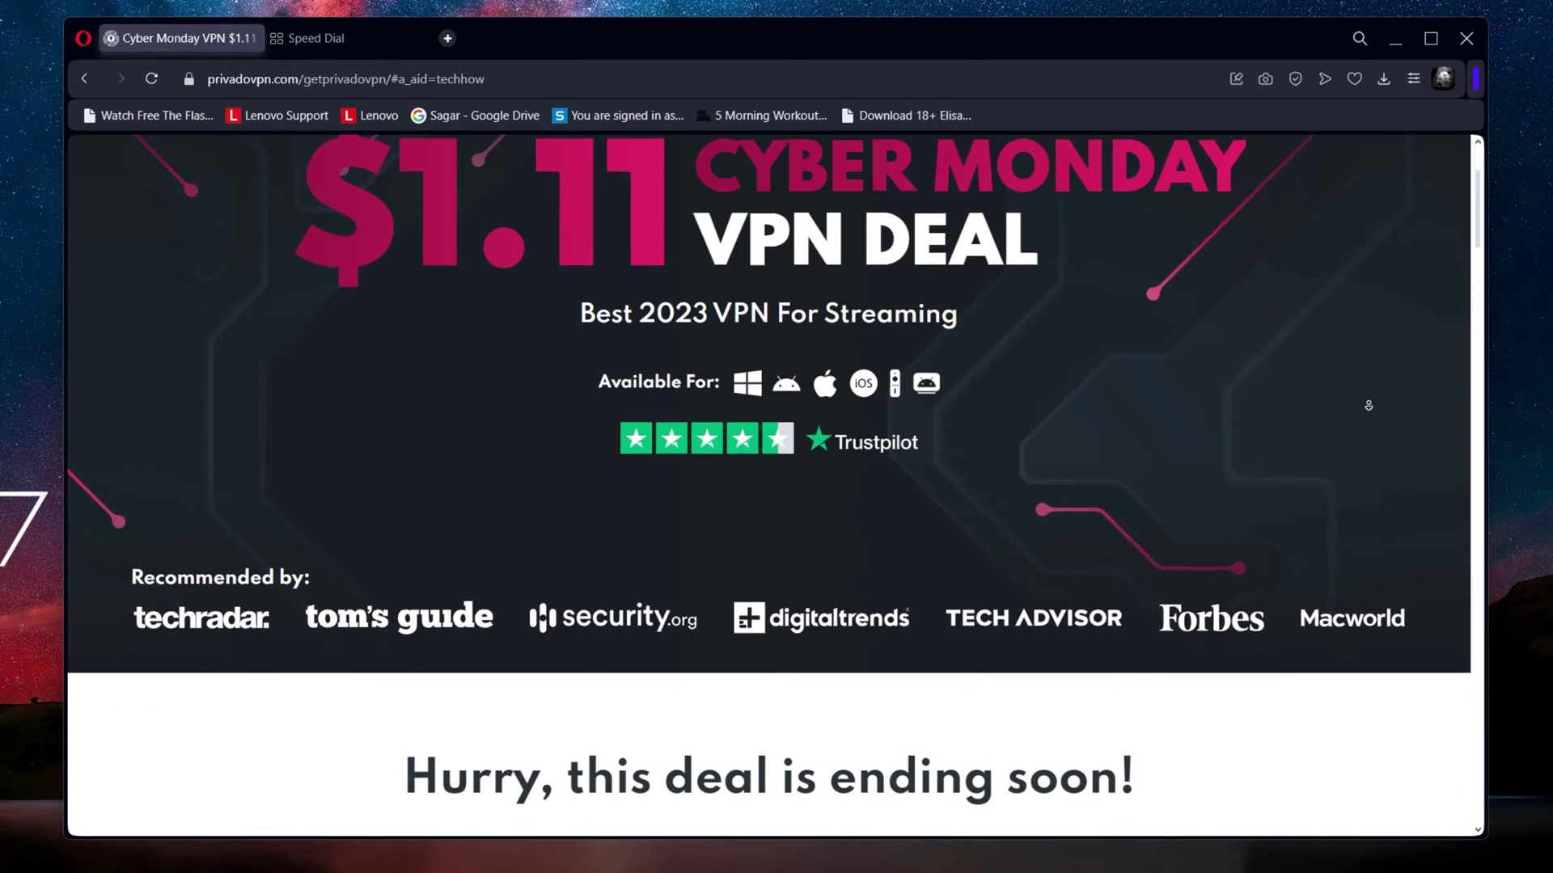